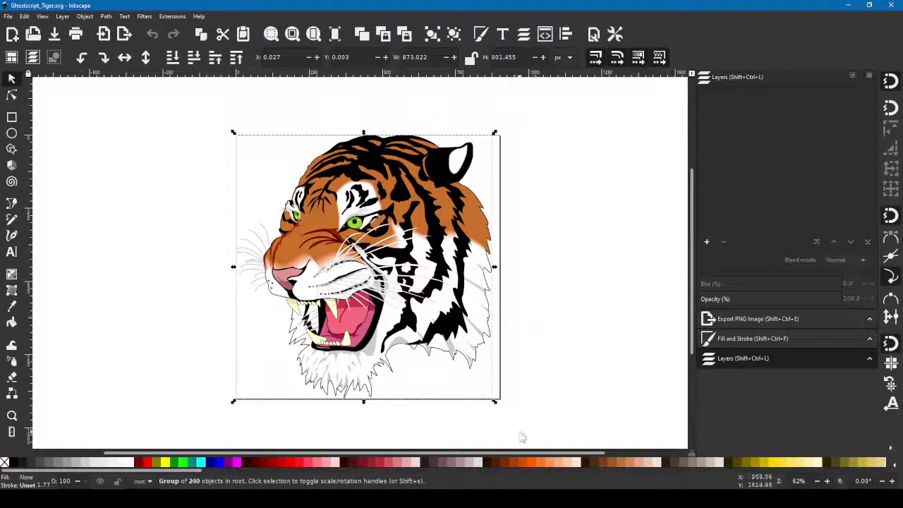
Copy the whole tiger drawing from Inkscape and paste it onto the Bitmap Layer in Pencil2D.
{"action": "left_click", "coordinate": [529, 411]}
{"action": "key", "text": "ctrl+a"}
{"action": "key", "text": "ctrl"}
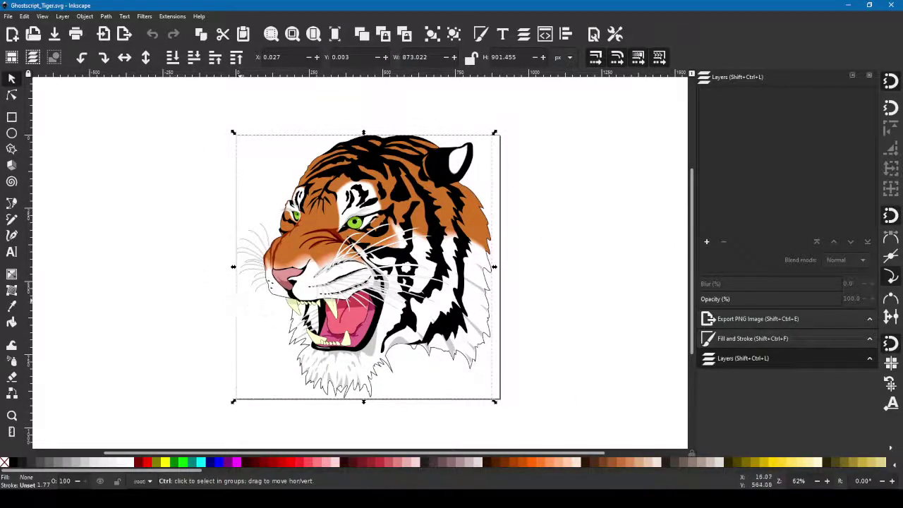
{"action": "key", "text": "alt+Tab"}
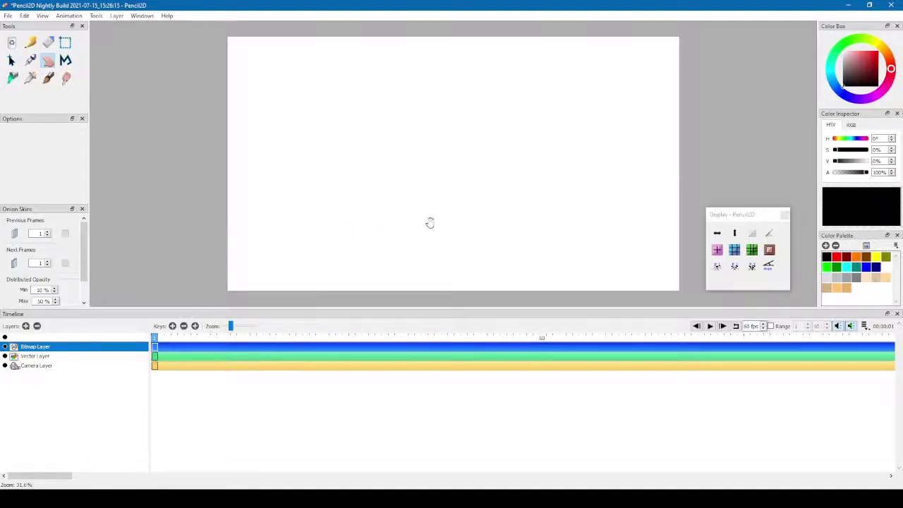
{"action": "key", "text": "ctrl+v"}
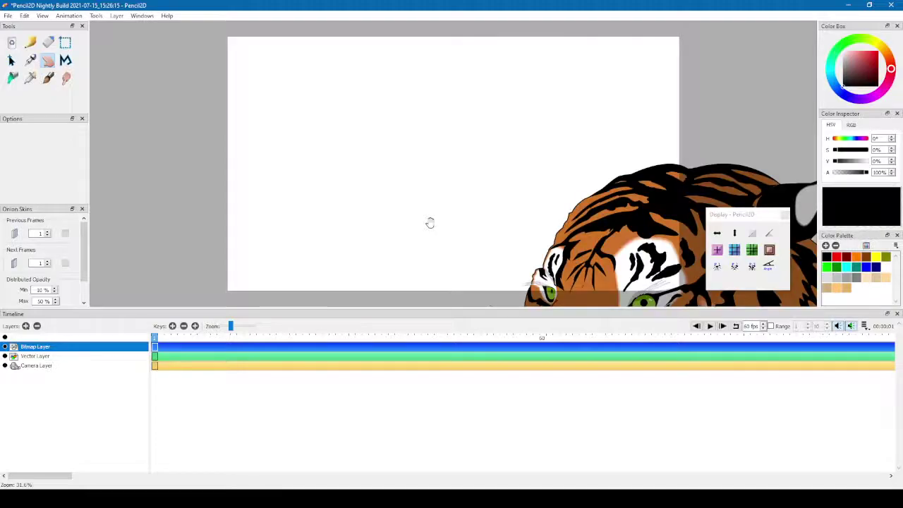
Examine the pasted tiger at several magnifications, checking its line quality and its placement relative to the canvas.
{"action": "scroll", "coordinate": [562, 193], "scroll_direction": "down", "scroll_amount": 1}
{"action": "scroll", "coordinate": [563, 221], "scroll_direction": "up", "scroll_amount": 1}
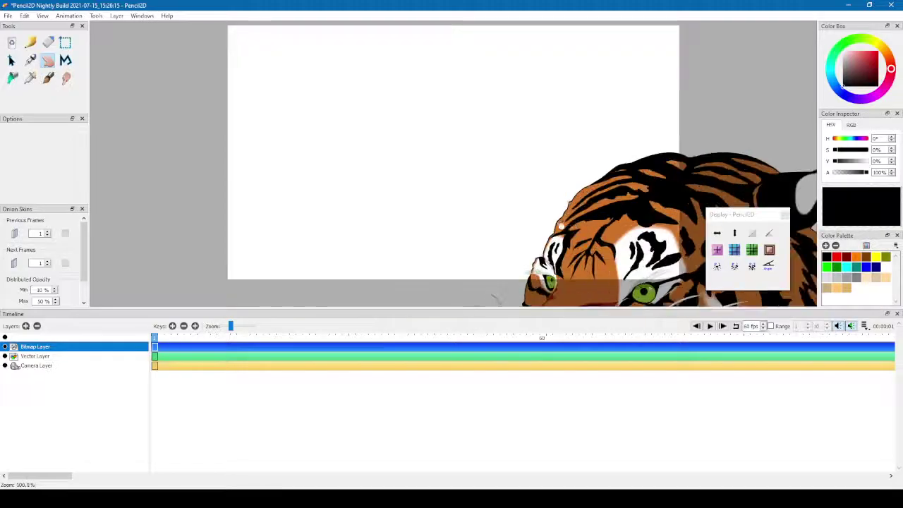
{"action": "left_click_drag", "start_coordinate": [564, 223], "coordinate": [461, 134]}
{"action": "scroll", "coordinate": [479, 233], "scroll_direction": "up", "scroll_amount": 2}
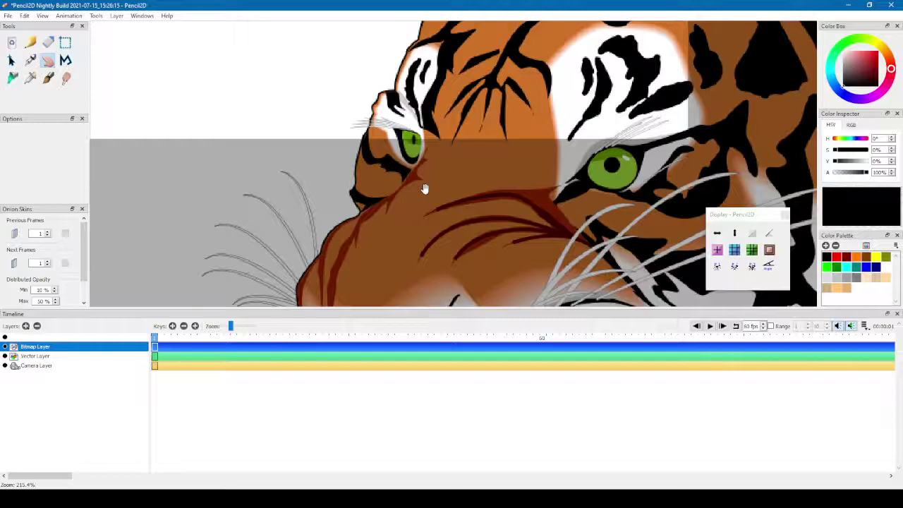
{"action": "scroll", "coordinate": [423, 188], "scroll_direction": "down", "scroll_amount": 3}
{"action": "scroll", "coordinate": [422, 180], "scroll_direction": "up", "scroll_amount": 5}
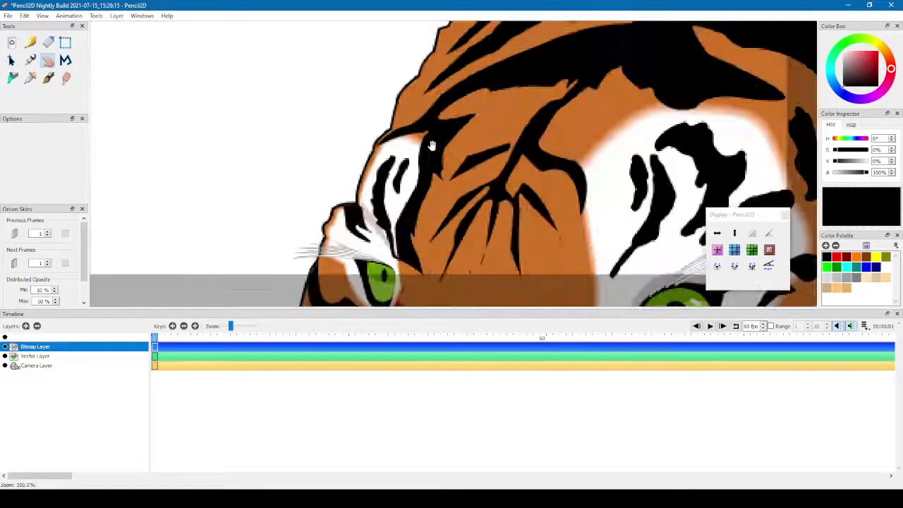
{"action": "scroll", "coordinate": [419, 169], "scroll_direction": "down", "scroll_amount": 10}
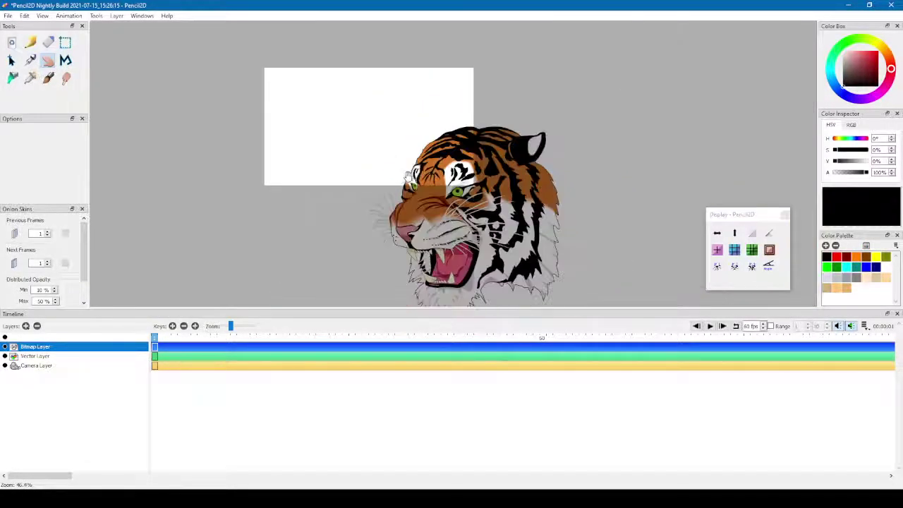
{"action": "scroll", "coordinate": [410, 177], "scroll_direction": "up", "scroll_amount": 2}
{"action": "scroll", "coordinate": [416, 189], "scroll_direction": "down", "scroll_amount": 2}
{"action": "left_click_drag", "start_coordinate": [415, 191], "coordinate": [459, 206]}
{"action": "scroll", "coordinate": [392, 154], "scroll_direction": "up", "scroll_amount": 4}
{"action": "key", "text": "ctrl+a"}
{"action": "key", "text": "ctrl+shift+a"}
{"action": "scroll", "coordinate": [436, 165], "scroll_direction": "down", "scroll_amount": 2}
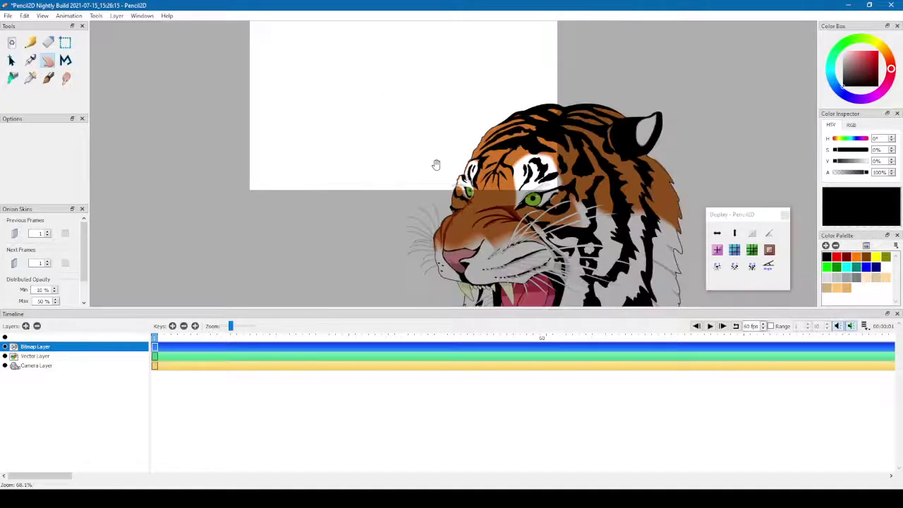
Select the whole pasted tiger, move it up over the canvas, and apply the transformation.
{"action": "left_click_drag", "start_coordinate": [436, 164], "coordinate": [426, 220]}
{"action": "key", "text": "ctrl+a"}
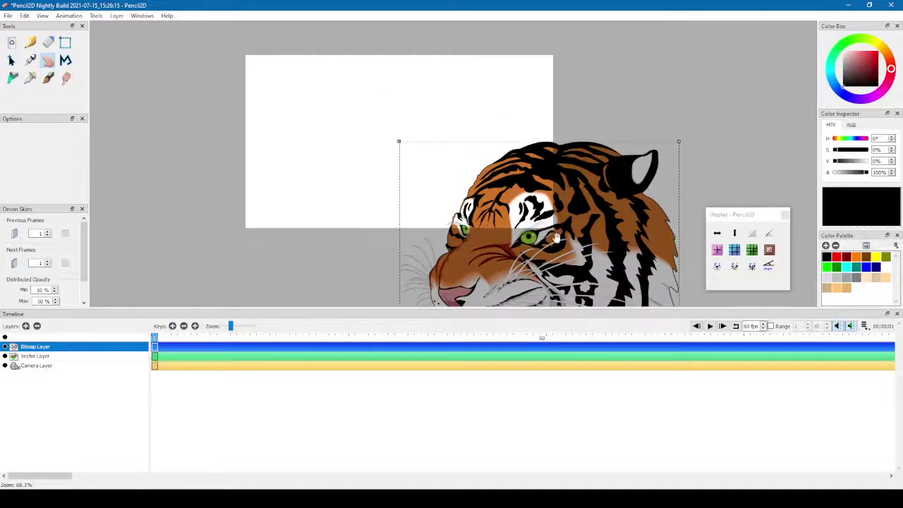
{"action": "key", "text": "v"}
{"action": "left_click_drag", "start_coordinate": [567, 277], "coordinate": [431, 170]}
{"action": "key", "text": "v"}
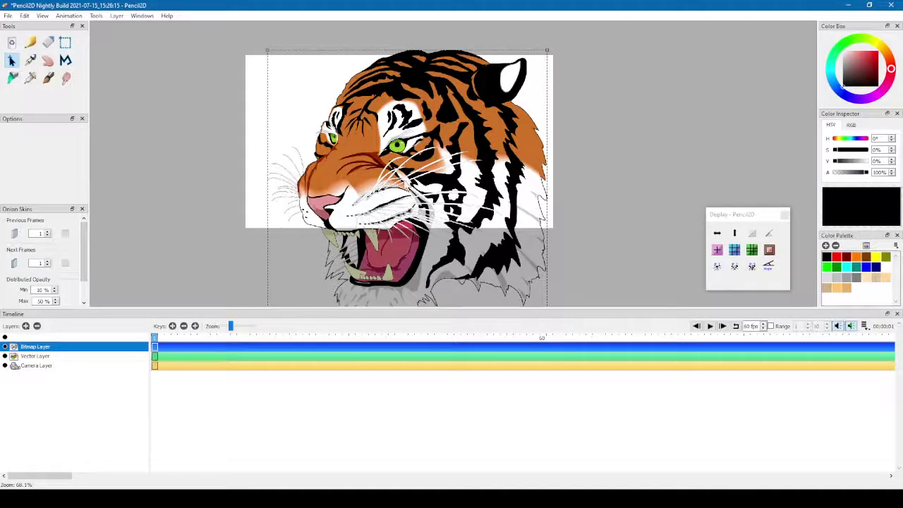
{"action": "left_click_drag", "start_coordinate": [405, 176], "coordinate": [398, 144]}
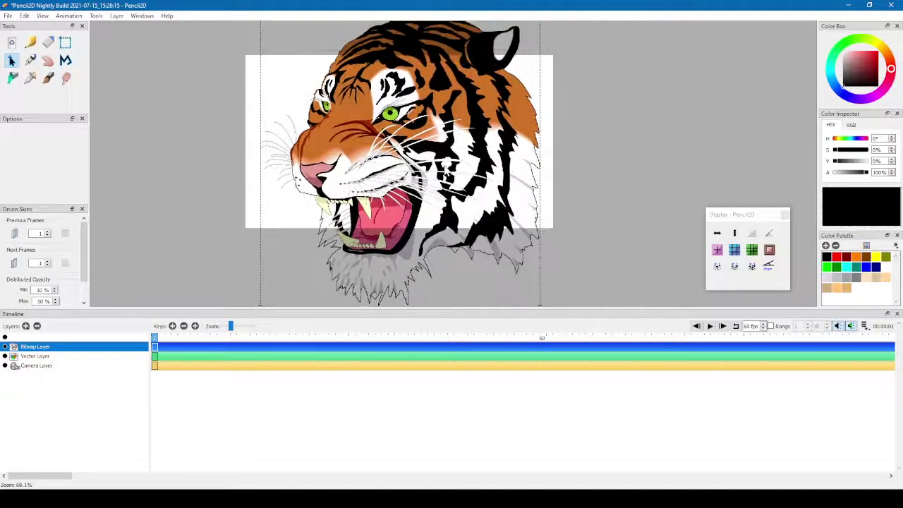
{"action": "scroll", "coordinate": [445, 171], "scroll_direction": "up", "scroll_amount": 2}
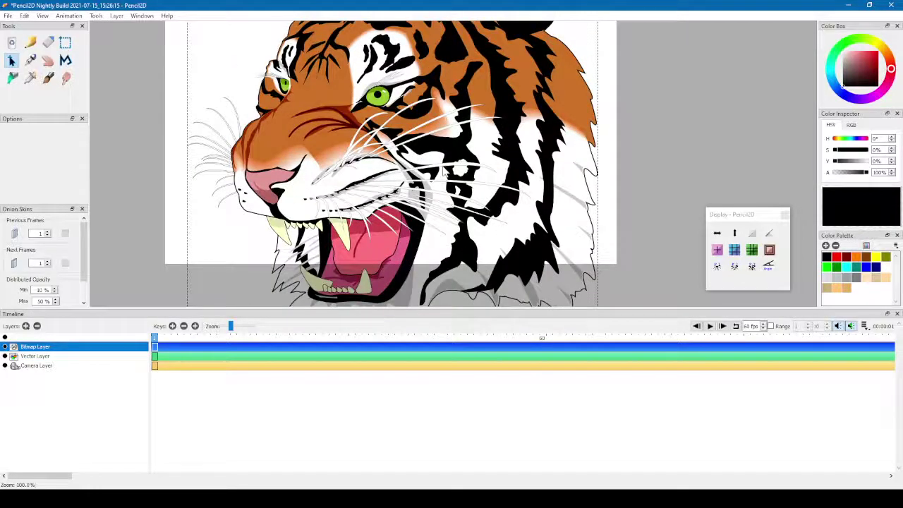
{"action": "key", "text": "Return"}
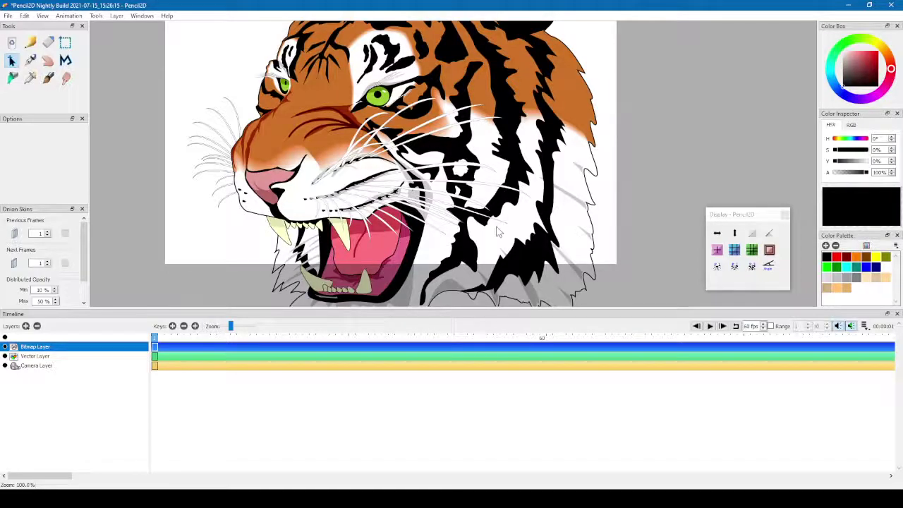
Try moving the whole tiger down and to the left, and cancel the move.
{"action": "scroll", "coordinate": [472, 151], "scroll_direction": "down", "scroll_amount": 1}
{"action": "scroll", "coordinate": [472, 151], "scroll_direction": "up", "scroll_amount": 1}
{"action": "key", "text": "ctrl+a"}
{"action": "left_click_drag", "start_coordinate": [362, 201], "coordinate": [234, 264]}
{"action": "key", "text": "Escape"}
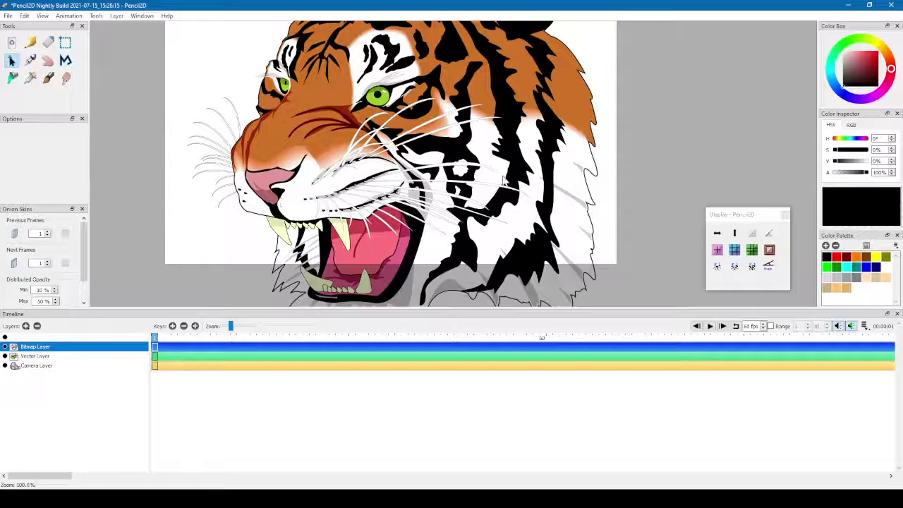
Try enlarging the whole tiger slightly and applying the transformation, and undo the enlargement.
{"action": "key", "text": "ctrl+a"}
{"action": "scroll", "coordinate": [575, 243], "scroll_direction": "down", "scroll_amount": 3}
{"action": "left_click_drag", "start_coordinate": [594, 282], "coordinate": [650, 311]}
{"action": "key", "text": "Return"}
{"action": "key", "text": "h"}
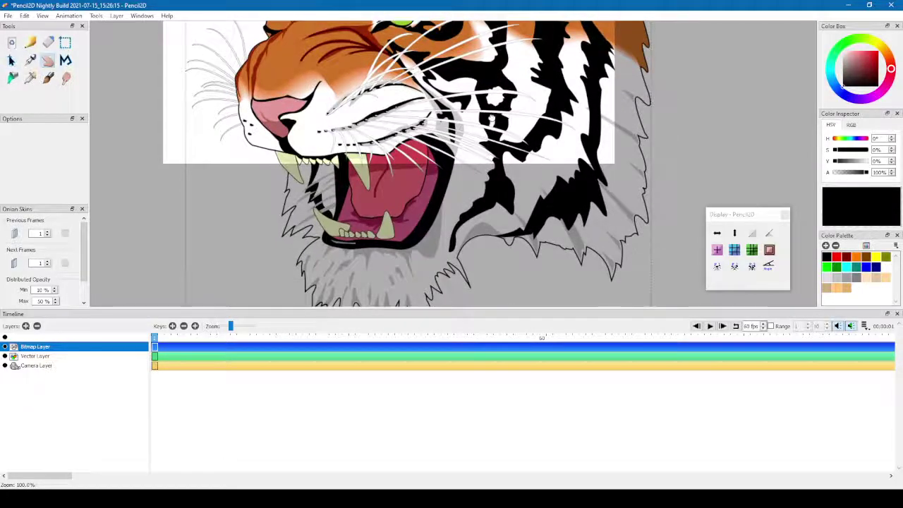
{"action": "left_click_drag", "start_coordinate": [492, 113], "coordinate": [482, 264]}
{"action": "key", "text": "v"}
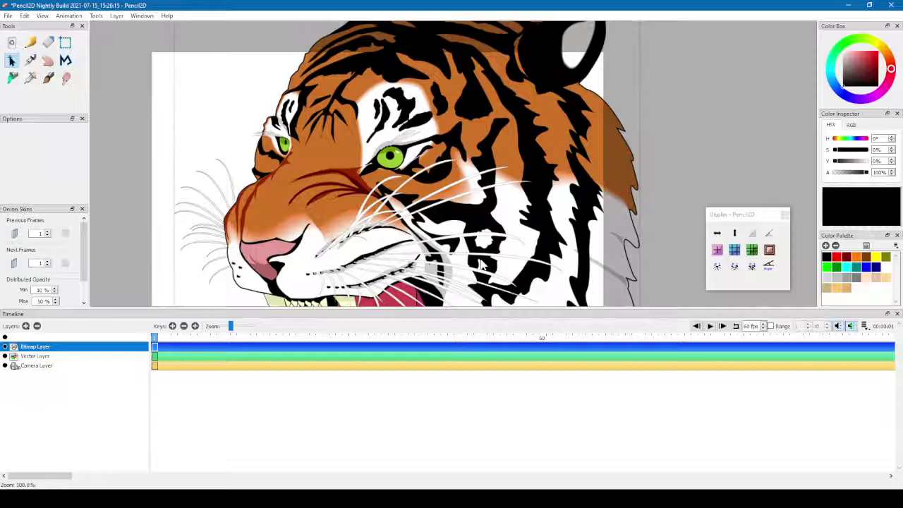
{"action": "key", "text": "ctrl+z"}
Try enlarging the whole tiger to about one and a half times its size from its lower corner, and cancel.
{"action": "scroll", "coordinate": [573, 223], "scroll_direction": "down", "scroll_amount": 3}
{"action": "scroll", "coordinate": [609, 224], "scroll_direction": "up", "scroll_amount": 1}
{"action": "left_click_drag", "start_coordinate": [609, 224], "coordinate": [544, 167]}
{"action": "key", "text": "ctrl+a"}
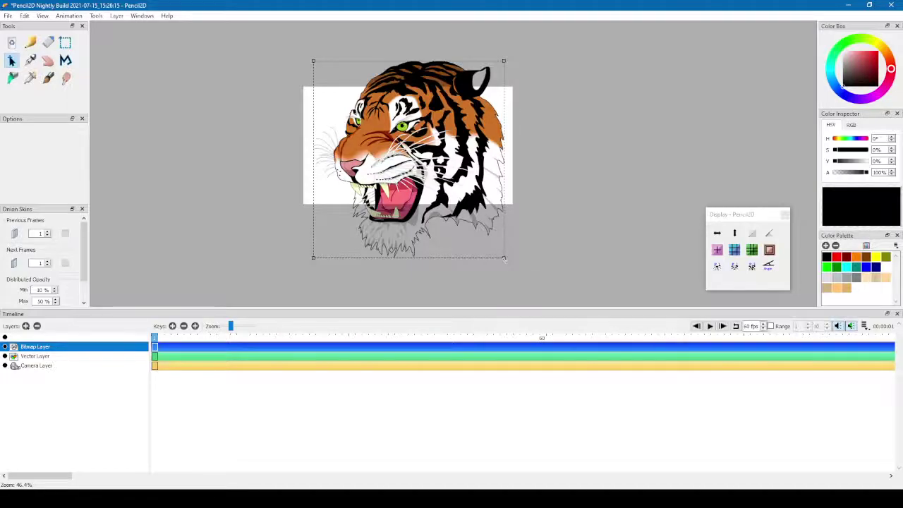
{"action": "left_click_drag", "start_coordinate": [504, 258], "coordinate": [597, 355]}
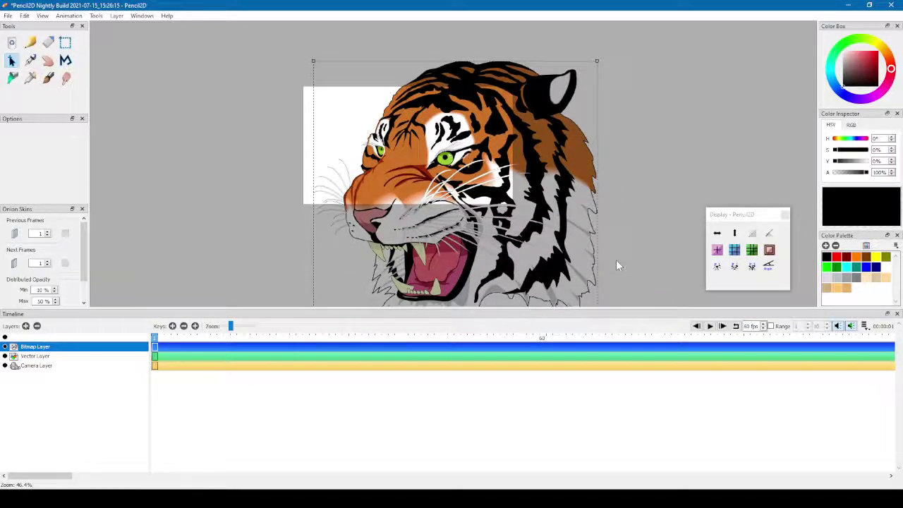
{"action": "key", "text": "Escape"}
Try enlarging the whole tiger from its upper corner, and cancel the transformation.
{"action": "scroll", "coordinate": [459, 215], "scroll_direction": "up", "scroll_amount": 2}
{"action": "key", "text": "h"}
{"action": "left_click_drag", "start_coordinate": [479, 192], "coordinate": [487, 224]}
{"action": "key", "text": "q"}
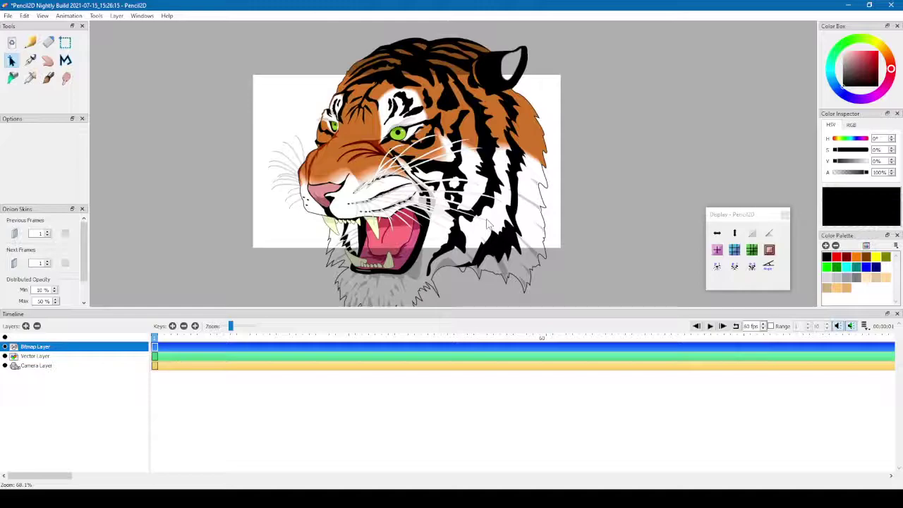
{"action": "key", "text": "ctrl+a"}
{"action": "key", "text": "space"}
{"action": "left_click_drag", "start_coordinate": [552, 135], "coordinate": [557, 243]}
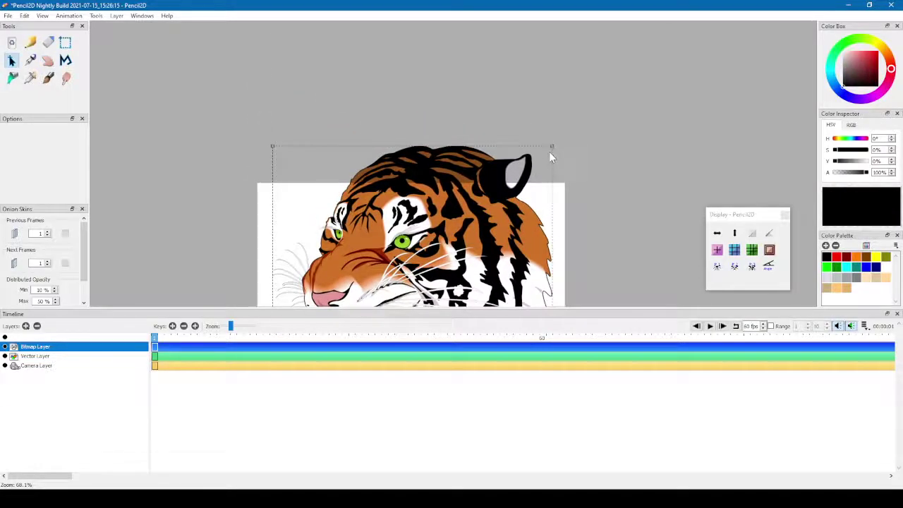
{"action": "left_click_drag", "start_coordinate": [551, 147], "coordinate": [639, 74]}
{"action": "key", "text": "Escape"}
Examine the selected tiger's extents and the pixels of its fur outline at high magnification.
{"action": "key", "text": "space"}
{"action": "left_click_drag", "start_coordinate": [474, 261], "coordinate": [486, 141]}
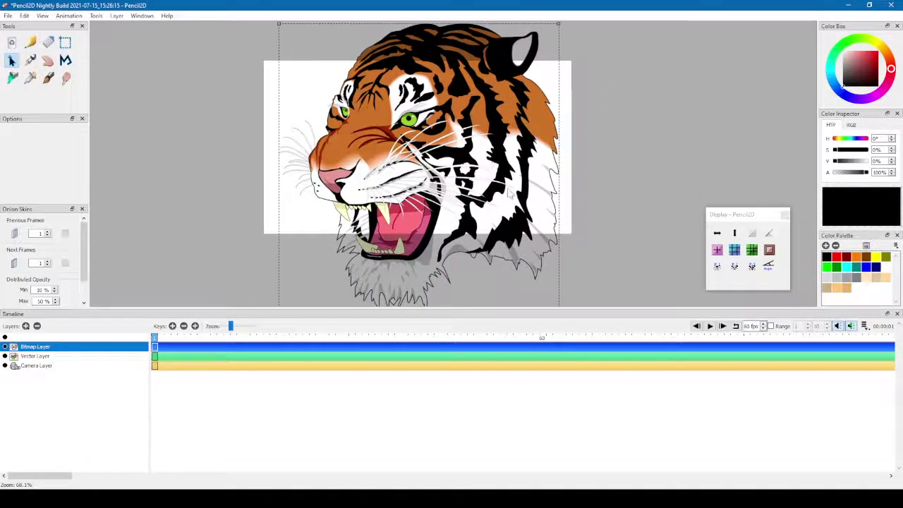
{"action": "key", "text": "space"}
{"action": "left_click_drag", "start_coordinate": [492, 162], "coordinate": [481, 52]}
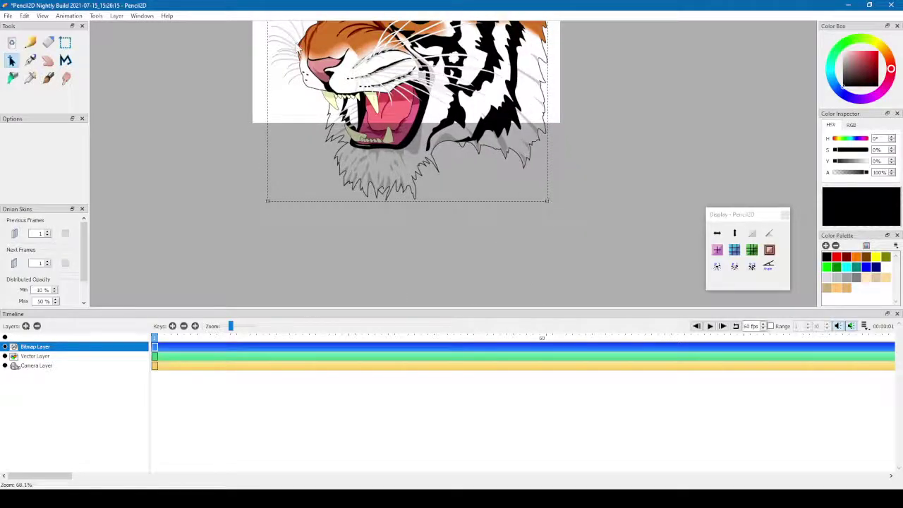
{"action": "key", "text": "space"}
{"action": "left_click_drag", "start_coordinate": [511, 202], "coordinate": [525, 272]}
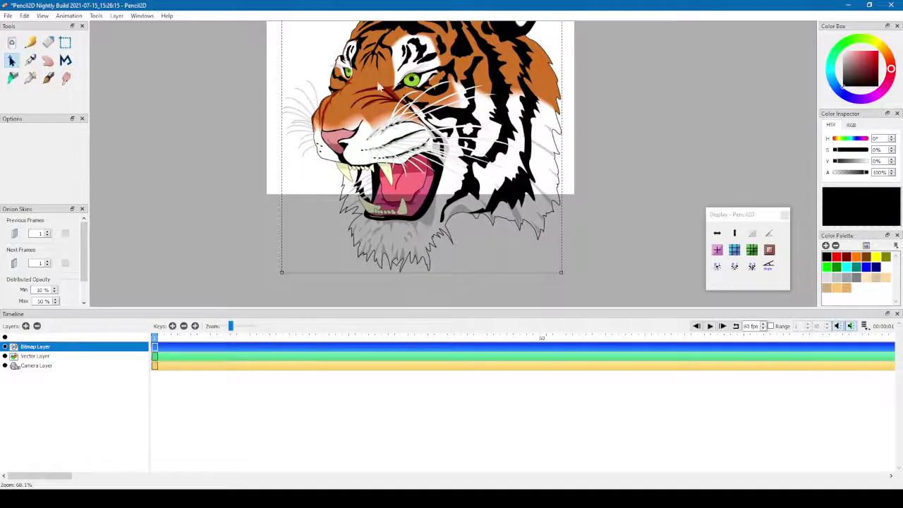
{"action": "scroll", "coordinate": [431, 262], "scroll_direction": "up", "scroll_amount": 5}
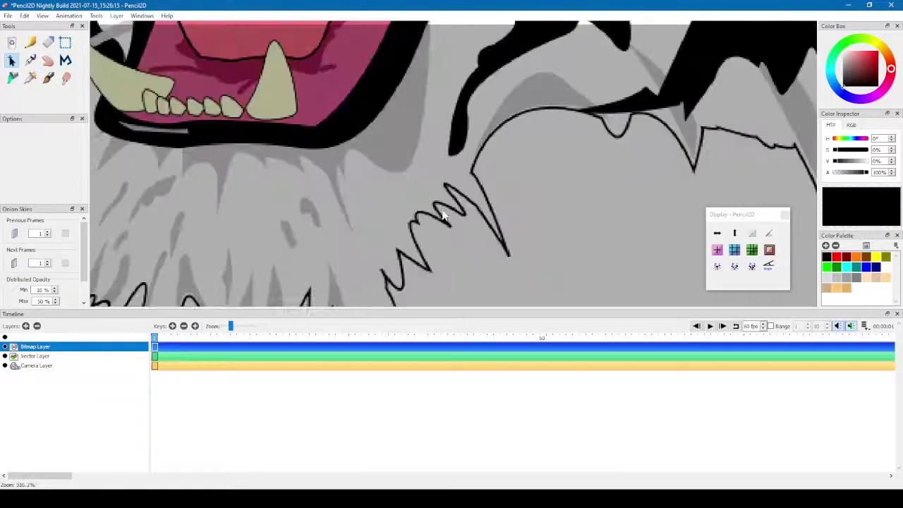
{"action": "scroll", "coordinate": [444, 220], "scroll_direction": "up", "scroll_amount": 5}
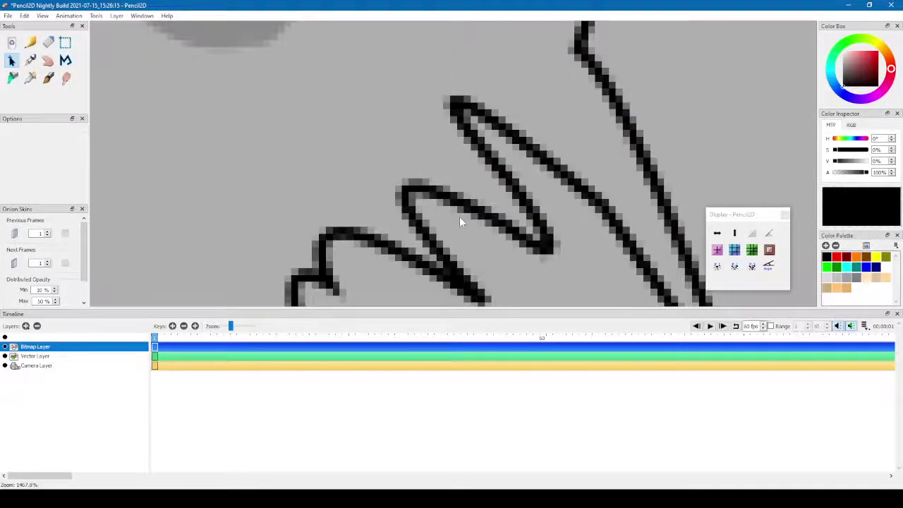
{"action": "scroll", "coordinate": [457, 215], "scroll_direction": "down", "scroll_amount": 10}
{"action": "scroll", "coordinate": [484, 212], "scroll_direction": "up", "scroll_amount": 2}
Try enlarging the tiger far beyond the canvas, check the sharpness of the nose outline, and cancel the enlargement.
{"action": "key", "text": "space"}
{"action": "mouse_move", "coordinate": [449, 171]}
{"action": "left_mouse_down"}
{"action": "mouse_move", "coordinate": [460, 205]}
{"action": "mouse_move", "coordinate": [457, 169]}
{"action": "left_mouse_up"}
{"action": "scroll", "coordinate": [483, 196], "scroll_direction": "down", "scroll_amount": 1}
{"action": "left_click_drag", "start_coordinate": [527, 228], "coordinate": [857, 487]}
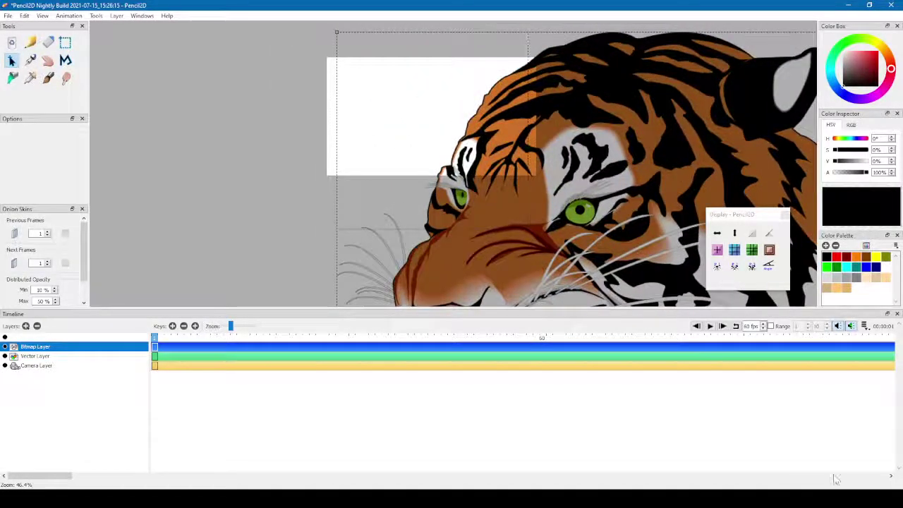
{"action": "scroll", "coordinate": [428, 192], "scroll_direction": "up", "scroll_amount": 2}
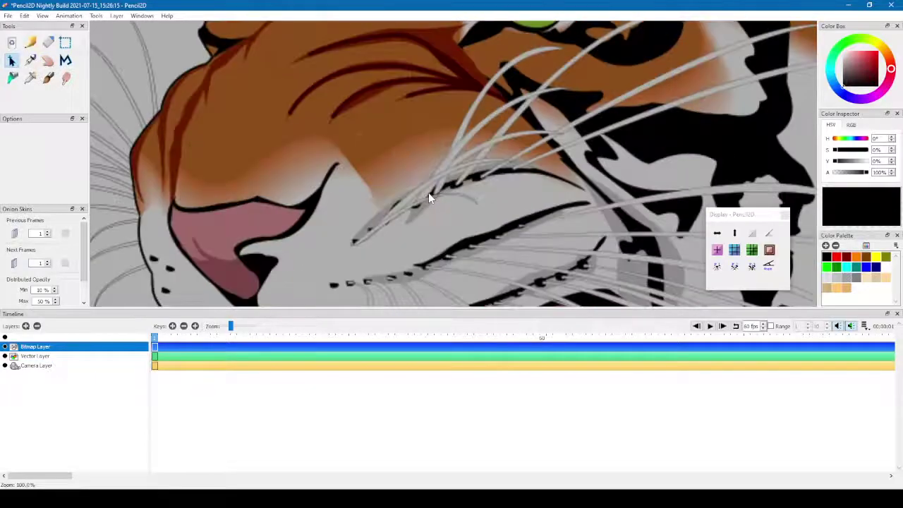
{"action": "scroll", "coordinate": [429, 198], "scroll_direction": "up", "scroll_amount": 1}
{"action": "scroll", "coordinate": [524, 208], "scroll_direction": "up", "scroll_amount": 3}
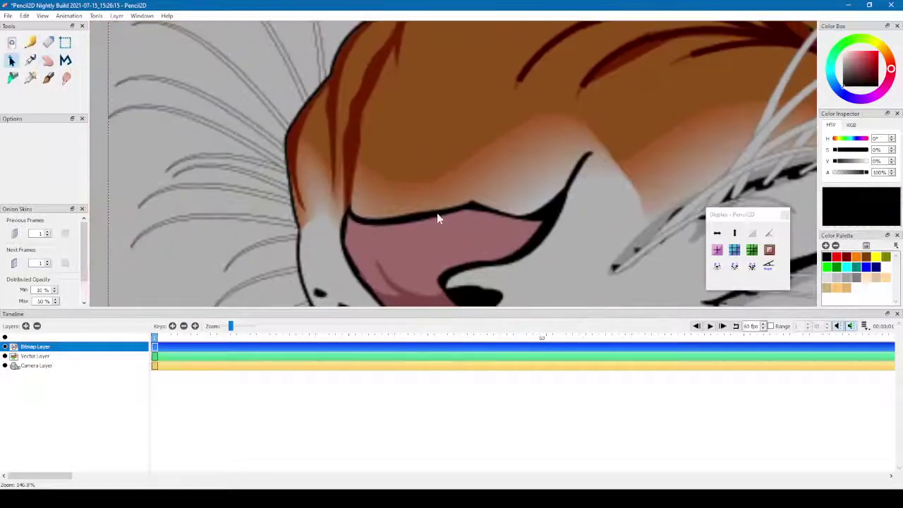
{"action": "scroll", "coordinate": [417, 210], "scroll_direction": "up", "scroll_amount": 1}
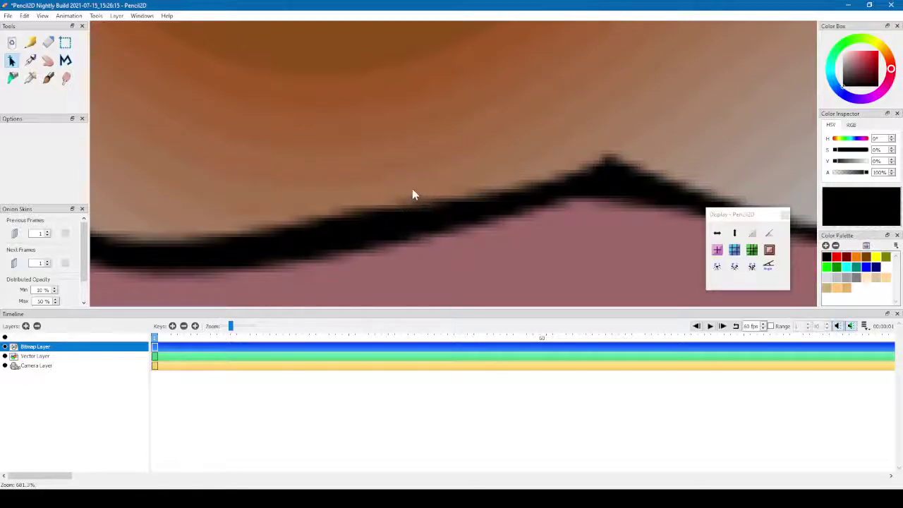
{"action": "scroll", "coordinate": [405, 219], "scroll_direction": "down", "scroll_amount": 10}
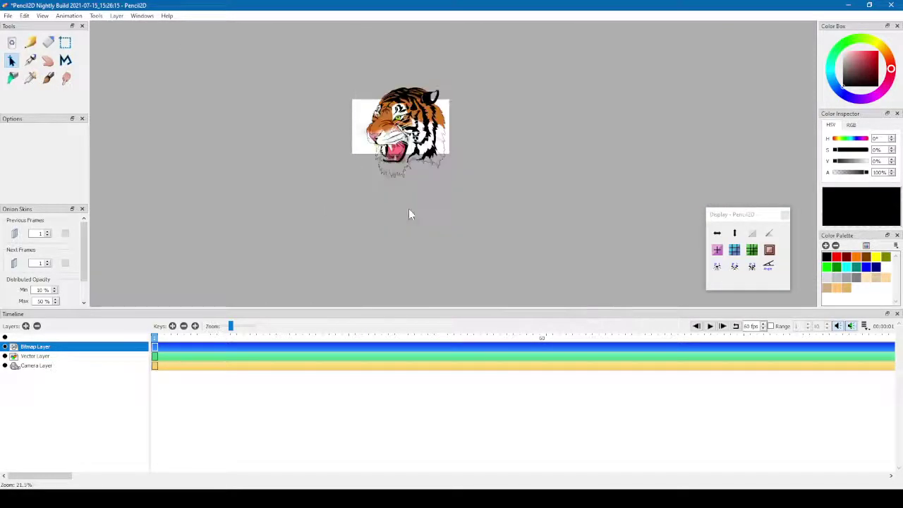
Scale the whole tiger down to about 40% of its size so it fits inside the canvas.
{"action": "scroll", "coordinate": [406, 219], "scroll_direction": "up", "scroll_amount": 4}
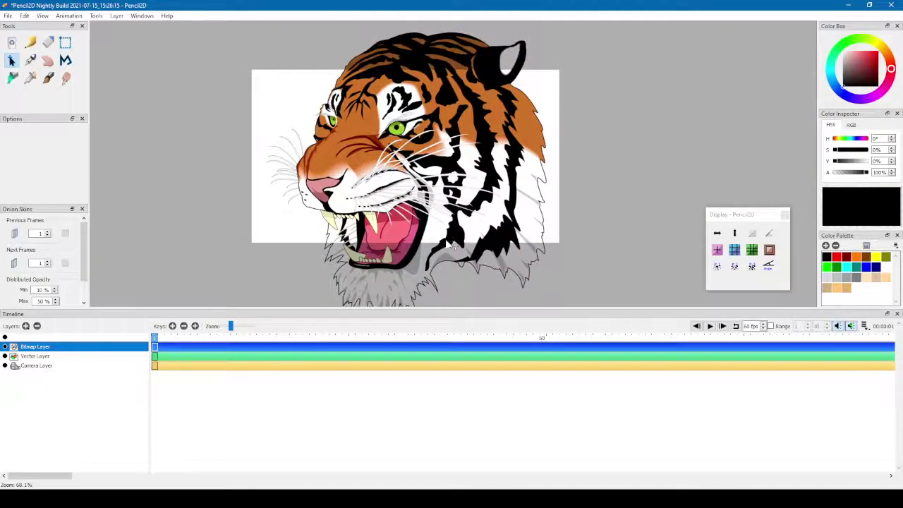
{"action": "key", "text": "ctrl+a"}
{"action": "left_click_drag", "start_coordinate": [545, 33], "coordinate": [417, 144]}
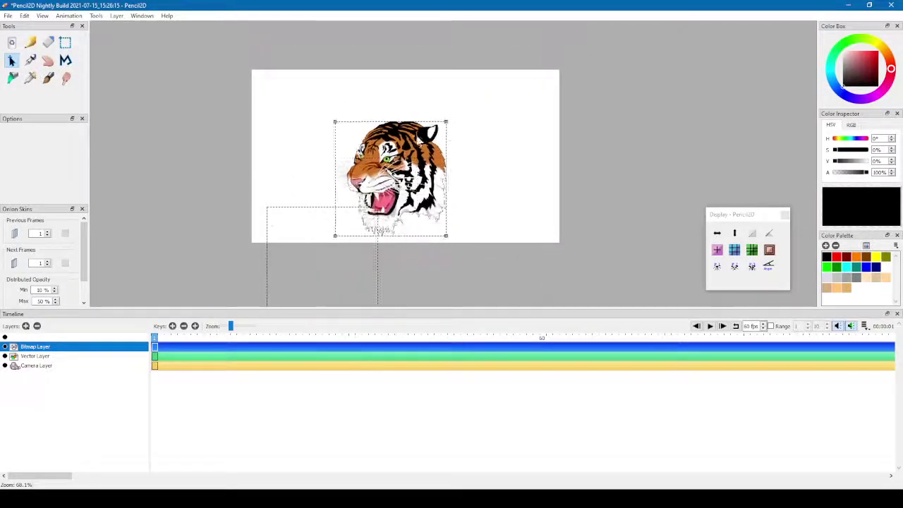
{"action": "scroll", "coordinate": [417, 144], "scroll_direction": "up", "scroll_amount": 5}
{"action": "scroll", "coordinate": [417, 145], "scroll_direction": "down", "scroll_amount": 3}
{"action": "scroll", "coordinate": [417, 144], "scroll_direction": "up", "scroll_amount": 5}
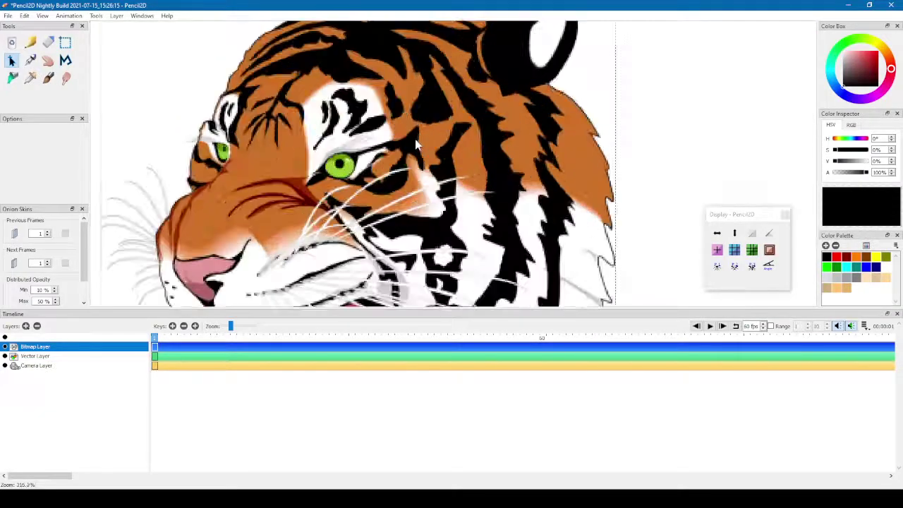
{"action": "key", "text": "ctrl+alt+h"}
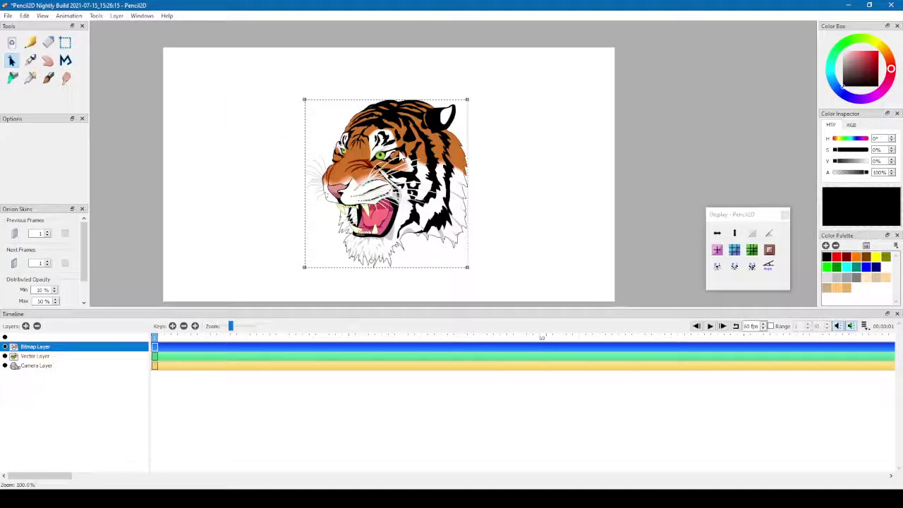
{"action": "left_click_drag", "start_coordinate": [399, 173], "coordinate": [408, 166]}
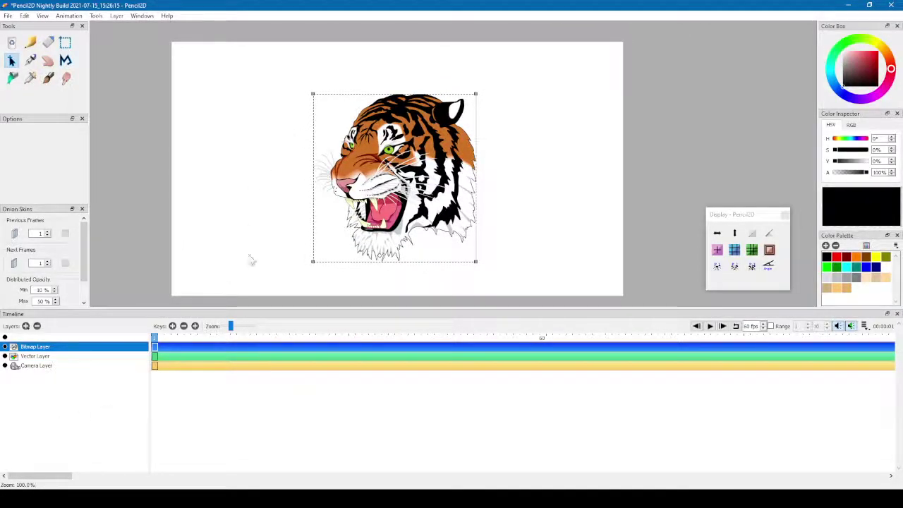
Shrink the tiger further to about one third of its size toward its lower-left corner, and deselect it.
{"action": "scroll", "coordinate": [388, 172], "scroll_direction": "up", "scroll_amount": 5}
{"action": "scroll", "coordinate": [389, 176], "scroll_direction": "up", "scroll_amount": 2}
{"action": "scroll", "coordinate": [390, 178], "scroll_direction": "down", "scroll_amount": 6}
{"action": "scroll", "coordinate": [389, 185], "scroll_direction": "up", "scroll_amount": 4}
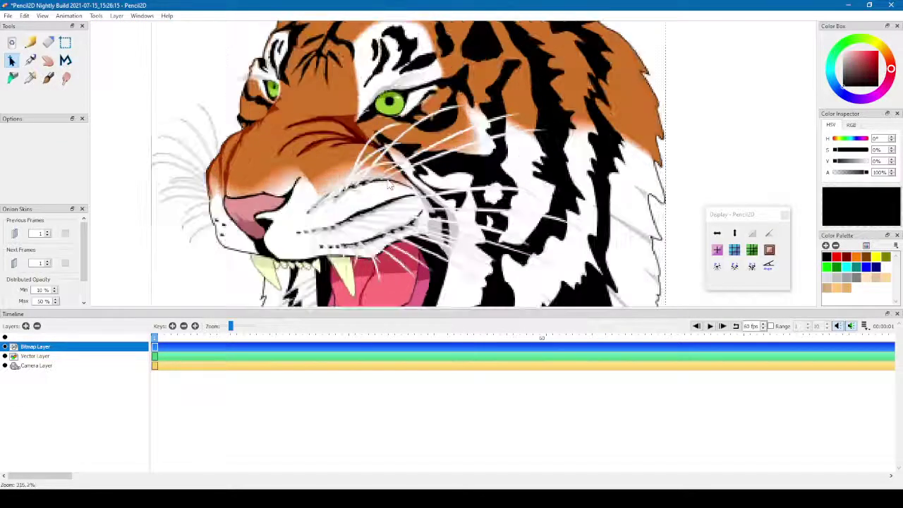
{"action": "scroll", "coordinate": [390, 185], "scroll_direction": "down", "scroll_amount": 5}
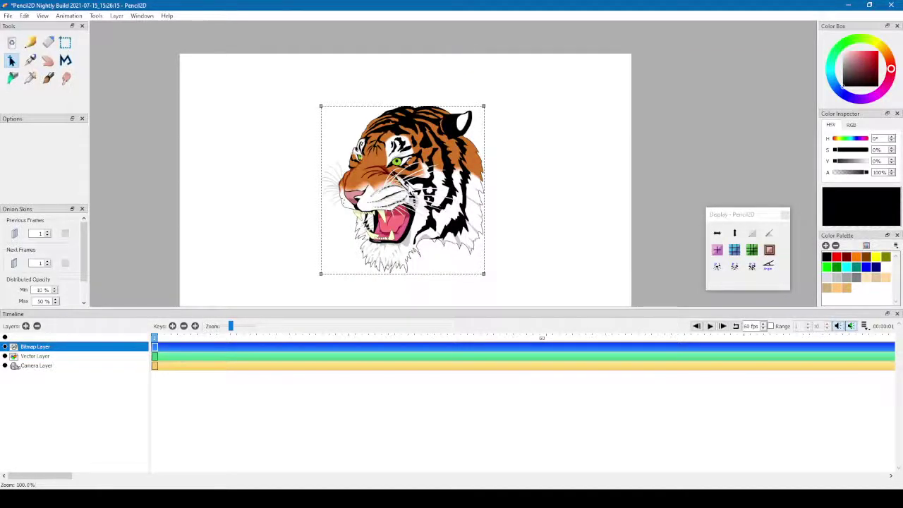
{"action": "left_click_drag", "start_coordinate": [485, 105], "coordinate": [375, 219]}
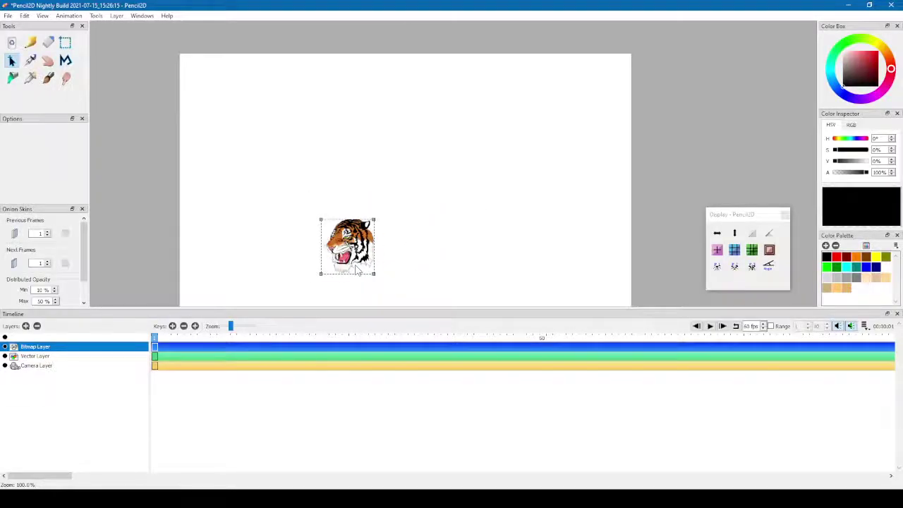
{"action": "scroll", "coordinate": [356, 267], "scroll_direction": "up", "scroll_amount": 2}
{"action": "scroll", "coordinate": [368, 262], "scroll_direction": "down", "scroll_amount": 2}
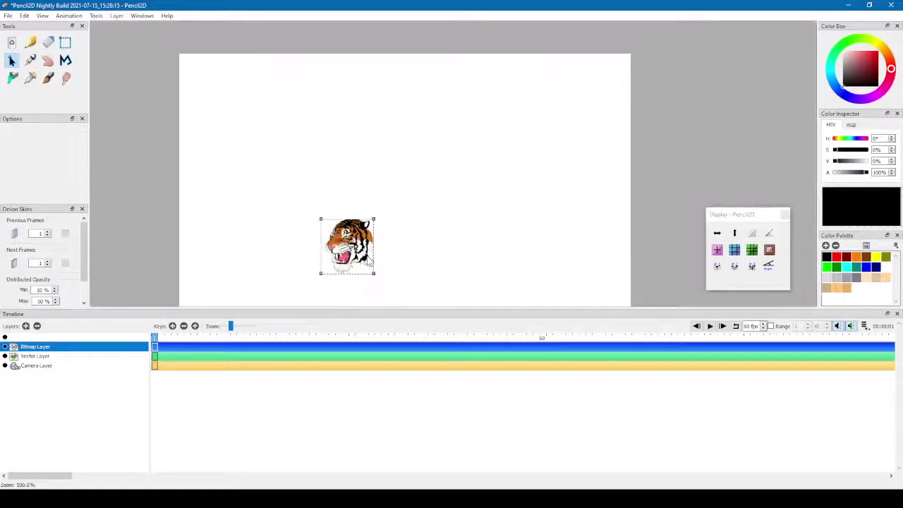
{"action": "left_click_drag", "start_coordinate": [400, 260], "coordinate": [390, 227]}
{"action": "left_click", "coordinate": [392, 236]}
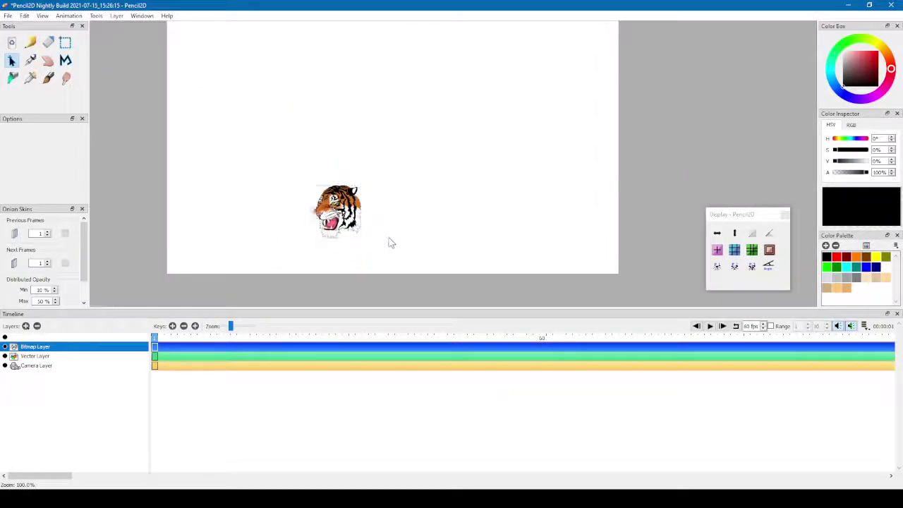
Undo the last two reductions of the tiger.
{"action": "key", "text": "ctrl+z"}
{"action": "key", "text": "ctrl+z"}
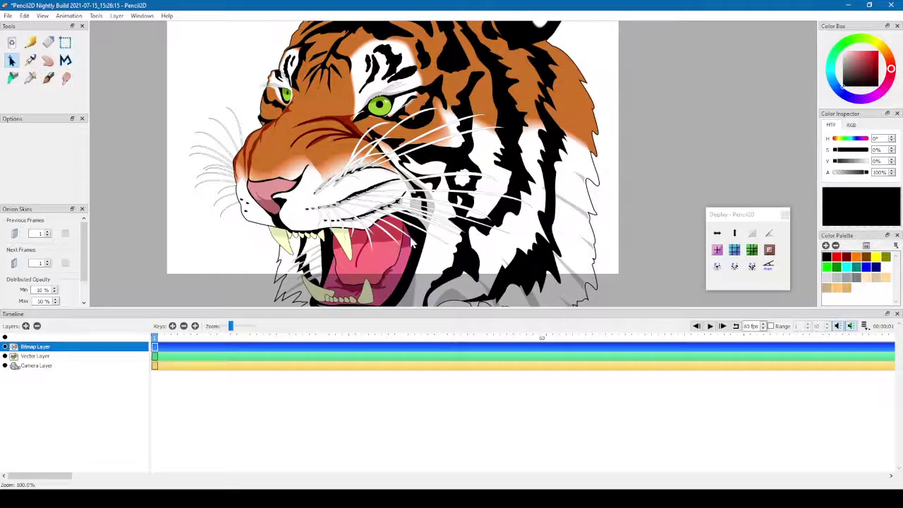
{"action": "left_click_drag", "start_coordinate": [400, 212], "coordinate": [423, 220]}
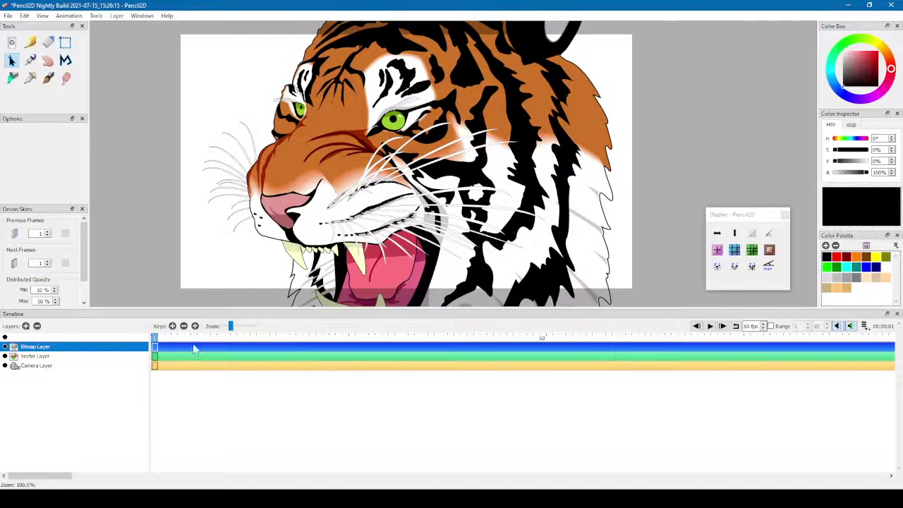
Select the Camera Layer and shift its view slightly with the Hand tool.
{"action": "left_click", "coordinate": [87, 366]}
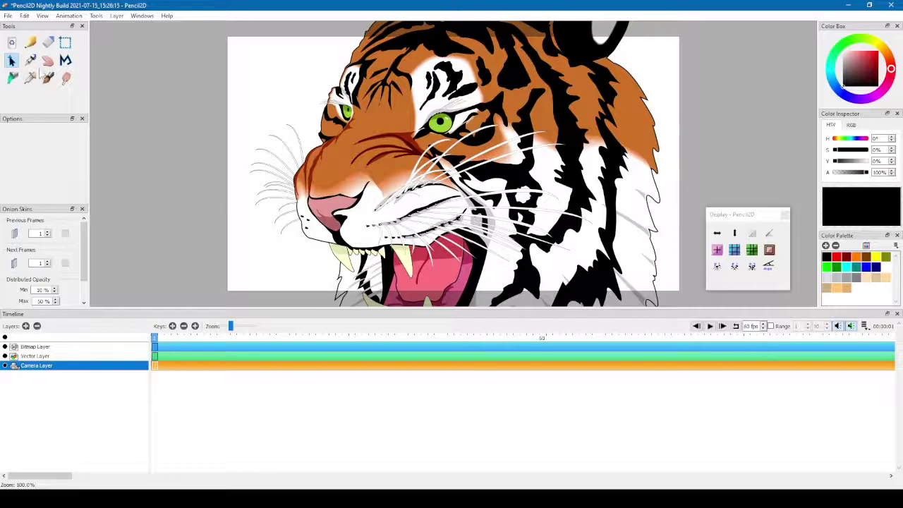
{"action": "left_click", "coordinate": [46, 63]}
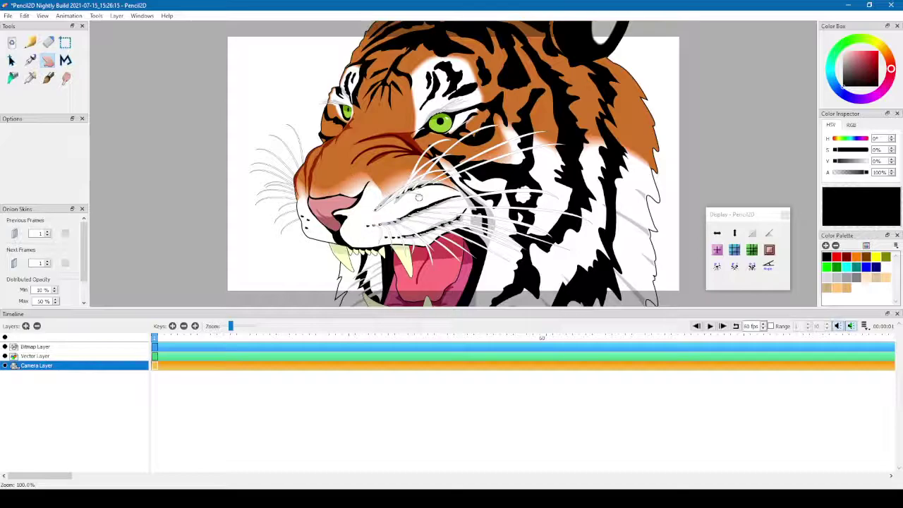
{"action": "left_click_drag", "start_coordinate": [418, 198], "coordinate": [404, 167]}
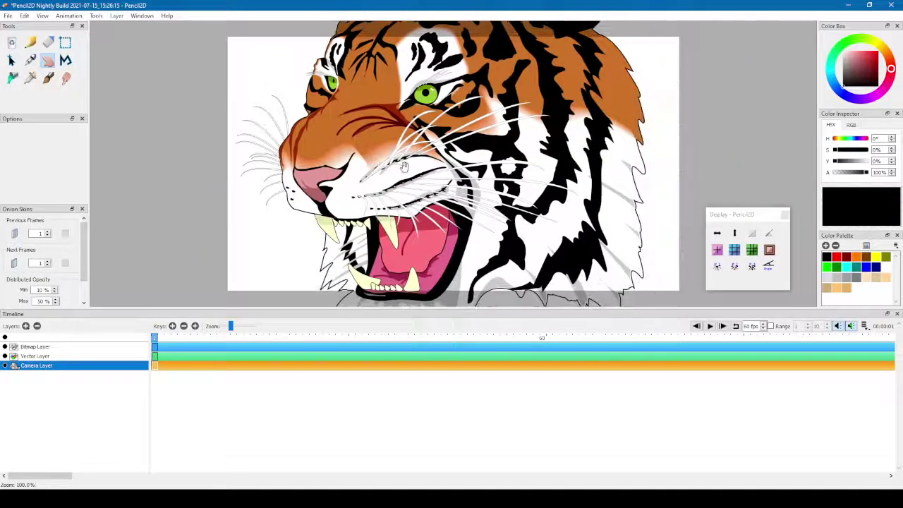
Try rotating the camera view about 90 degrees and zooming it in and out, and reset the view.
{"action": "left_click_drag", "start_coordinate": [587, 131], "coordinate": [484, 258]}
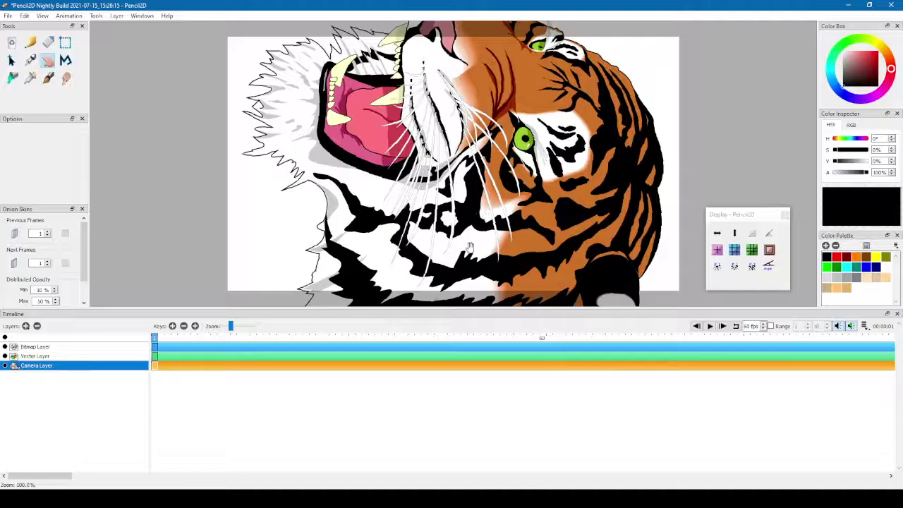
{"action": "scroll", "coordinate": [470, 246], "scroll_direction": "down", "scroll_amount": 3}
{"action": "scroll", "coordinate": [485, 298], "scroll_direction": "up", "scroll_amount": 6}
{"action": "scroll", "coordinate": [485, 298], "scroll_direction": "down", "scroll_amount": 5}
{"action": "scroll", "coordinate": [485, 282], "scroll_direction": "up", "scroll_amount": 4}
{"action": "scroll", "coordinate": [485, 282], "scroll_direction": "down", "scroll_amount": 1}
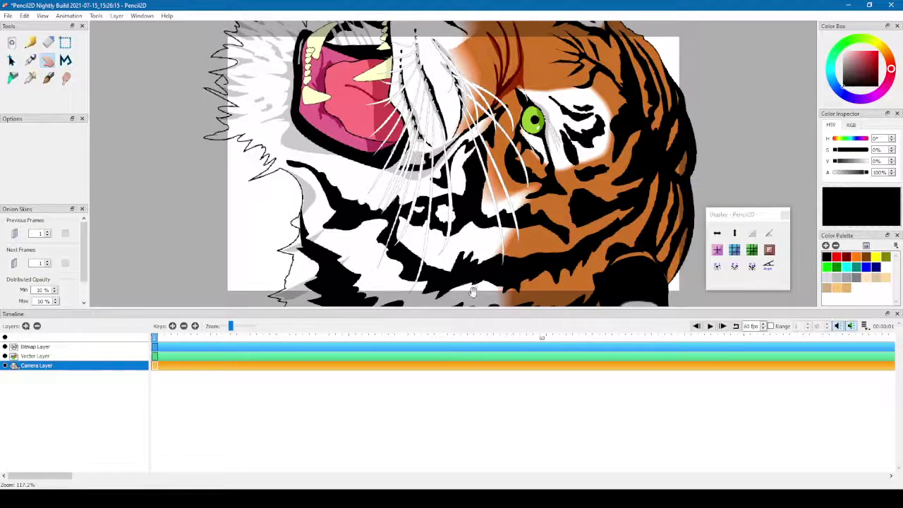
{"action": "key", "text": "ctrl+alt+h"}
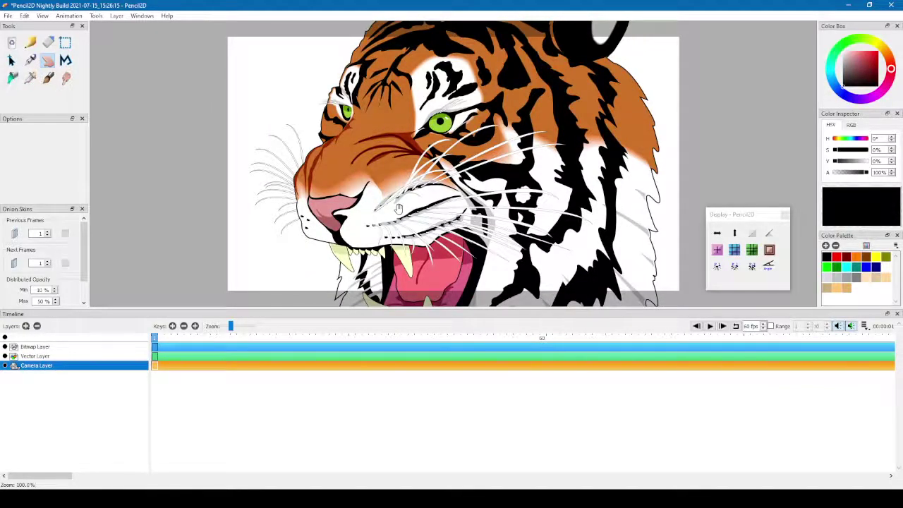
Try magnifying the camera view around the whiskers and rotating it about 45 degrees, resetting the view after each trial.
{"action": "left_click_drag", "start_coordinate": [473, 226], "coordinate": [478, 339]}
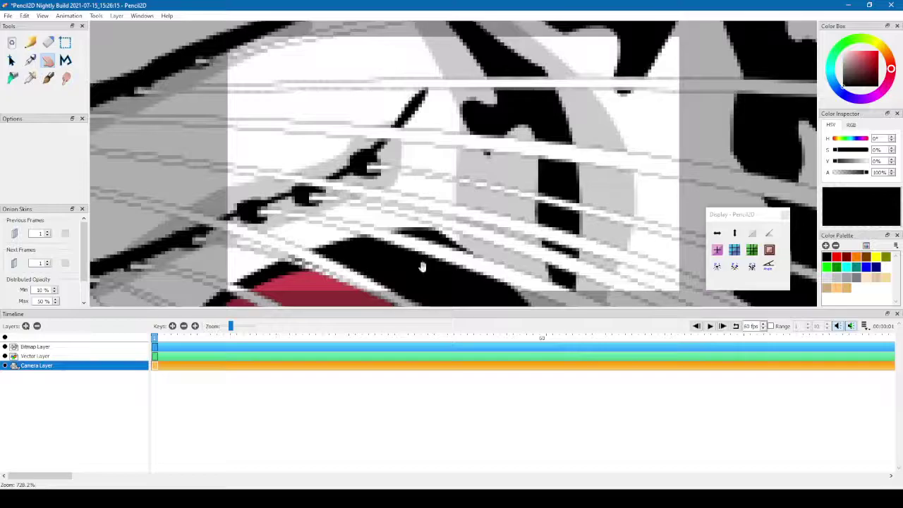
{"action": "left_click_drag", "start_coordinate": [451, 259], "coordinate": [459, 224]}
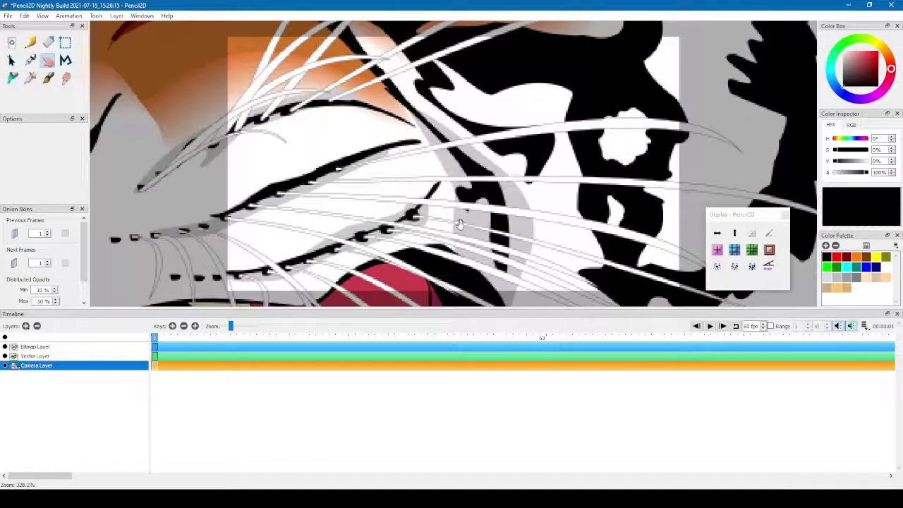
{"action": "key", "text": "1"}
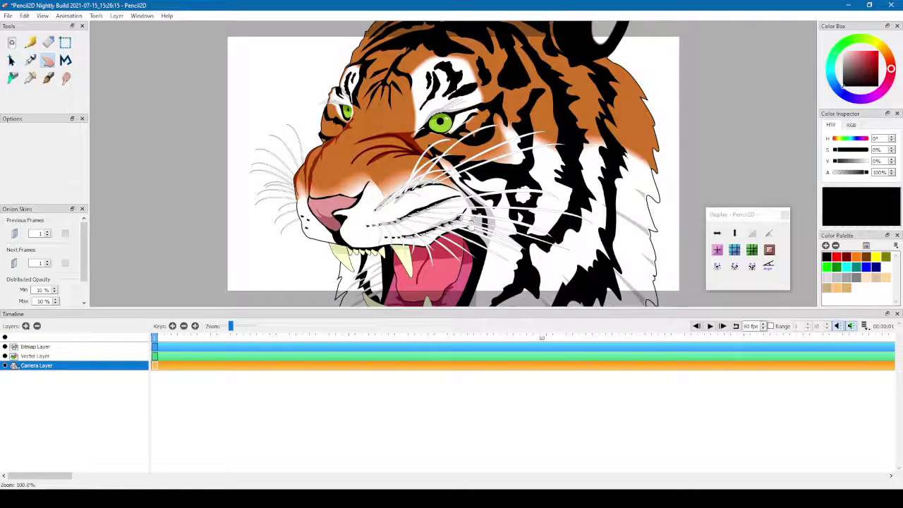
{"action": "left_click_drag", "start_coordinate": [554, 163], "coordinate": [458, 217]}
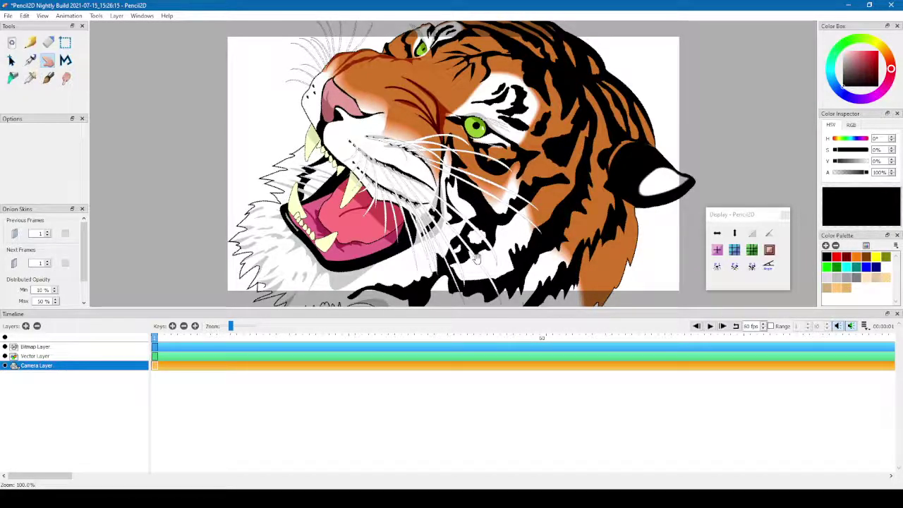
{"action": "key", "text": "ctrl+h"}
Try shifting and zooming the camera view, and compare it with the view of the Bitmap Layer.
{"action": "left_click_drag", "start_coordinate": [385, 235], "coordinate": [366, 223]}
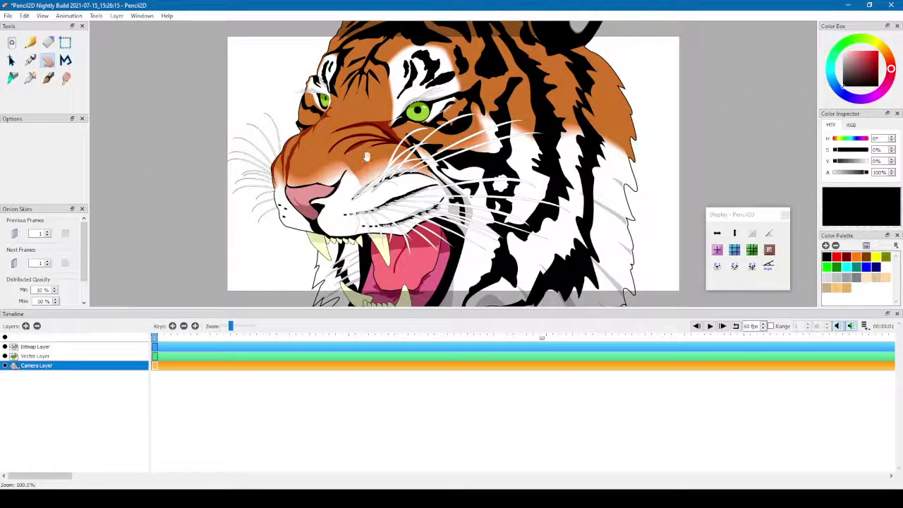
{"action": "mouse_move", "coordinate": [352, 167]}
{"action": "left_mouse_down"}
{"action": "mouse_move", "coordinate": [330, 202]}
{"action": "mouse_move", "coordinate": [342, 182]}
{"action": "left_mouse_up"}
{"action": "left_click_drag", "start_coordinate": [429, 187], "coordinate": [431, 168]}
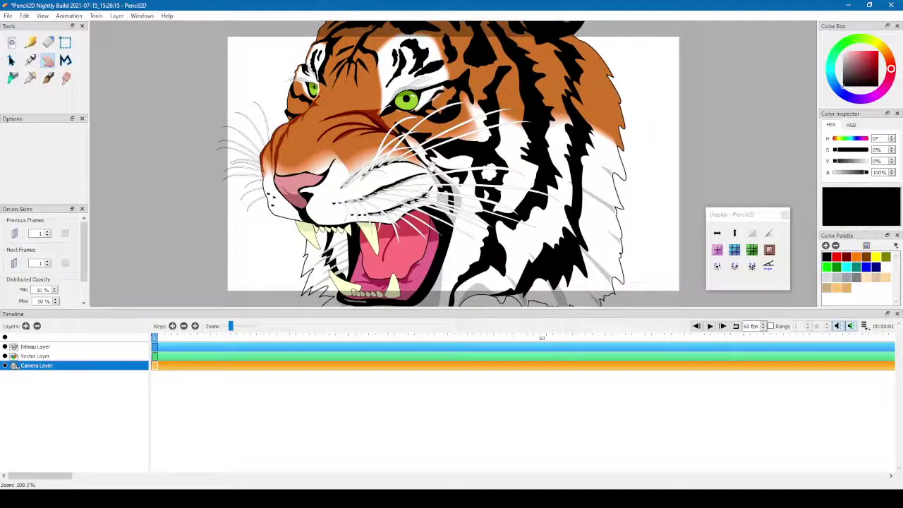
{"action": "left_click", "coordinate": [62, 348]}
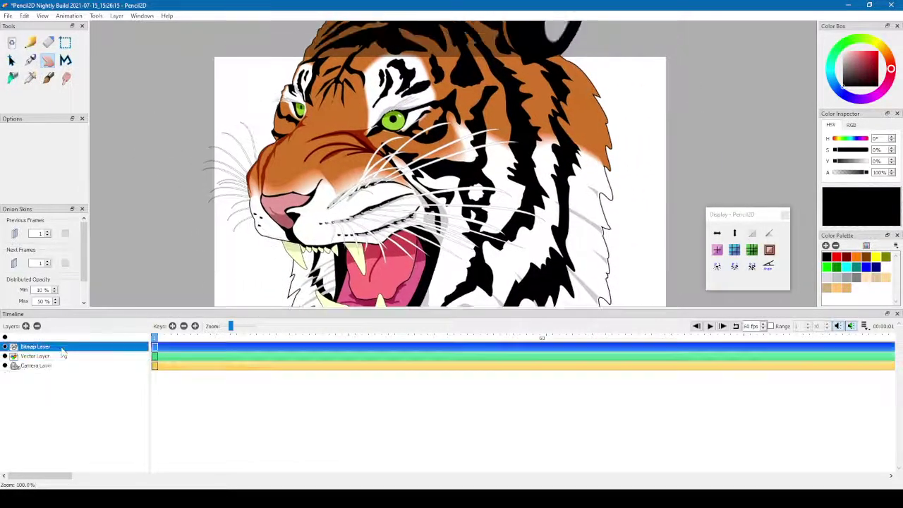
{"action": "left_click", "coordinate": [109, 367]}
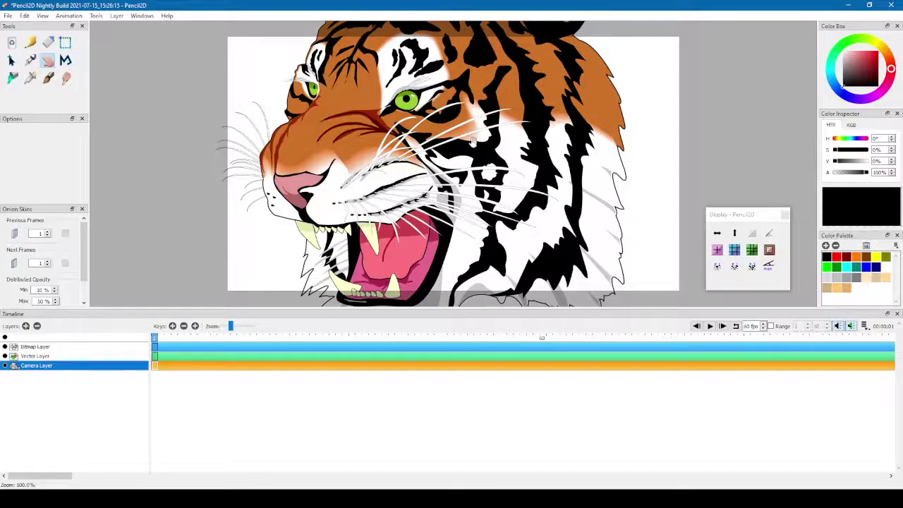
{"action": "scroll", "coordinate": [514, 247], "scroll_direction": "up", "scroll_amount": 5}
{"action": "scroll", "coordinate": [550, 280], "scroll_direction": "down", "scroll_amount": 5}
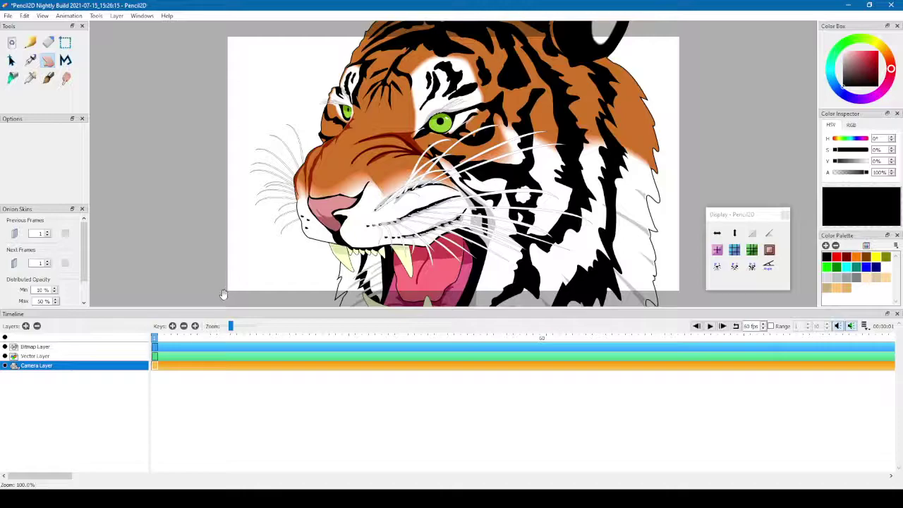
Check the camera size in the Camera Layer's properties, and leave them without changes.
{"action": "double_click", "coordinate": [65, 366]}
{"action": "left_click", "coordinate": [486, 262]}
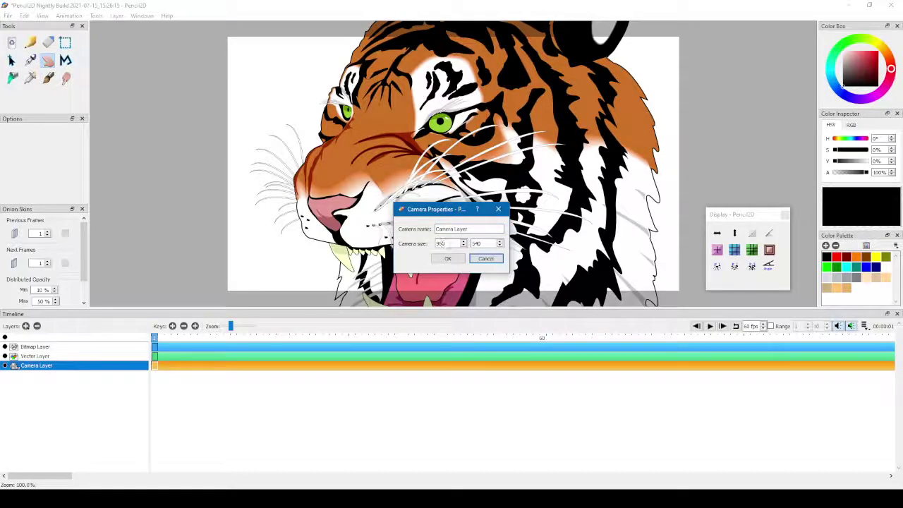
{"action": "left_click", "coordinate": [486, 259]}
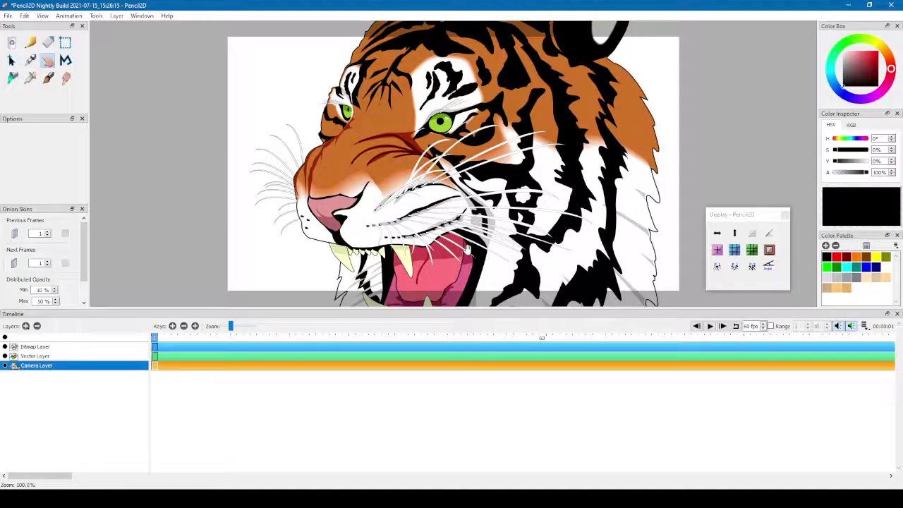
Zoom the camera view out to 50% and pan it until the tiger lies outside the frame's right edge.
{"action": "key", "text": "ctrl+Down"}
{"action": "key", "text": "ctrl+Down"}
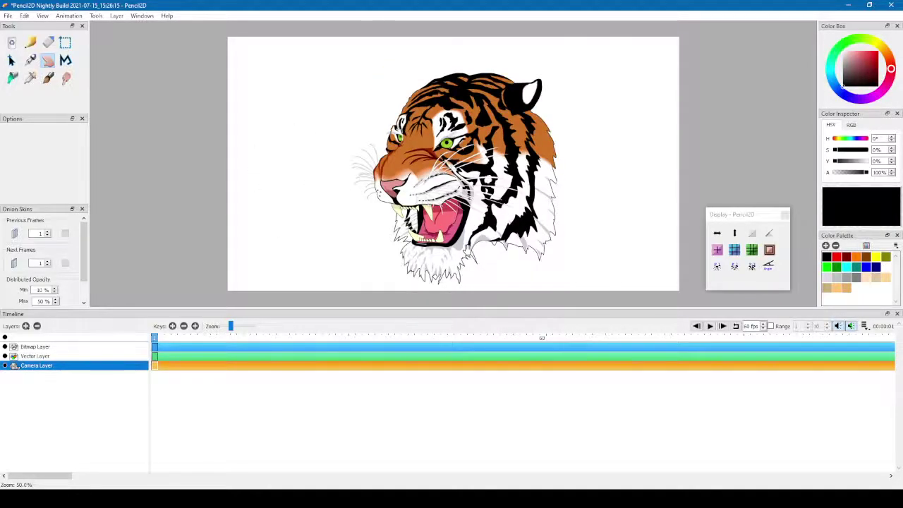
{"action": "mouse_move", "coordinate": [470, 245]}
{"action": "left_mouse_down"}
{"action": "mouse_move", "coordinate": [572, 219]}
{"action": "mouse_move", "coordinate": [573, 229]}
{"action": "left_mouse_up"}
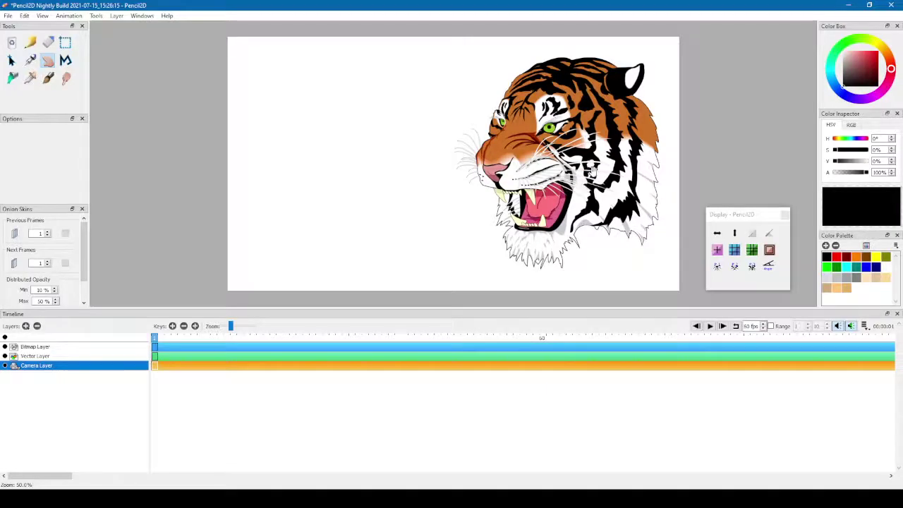
{"action": "left_click_drag", "start_coordinate": [517, 178], "coordinate": [770, 184]}
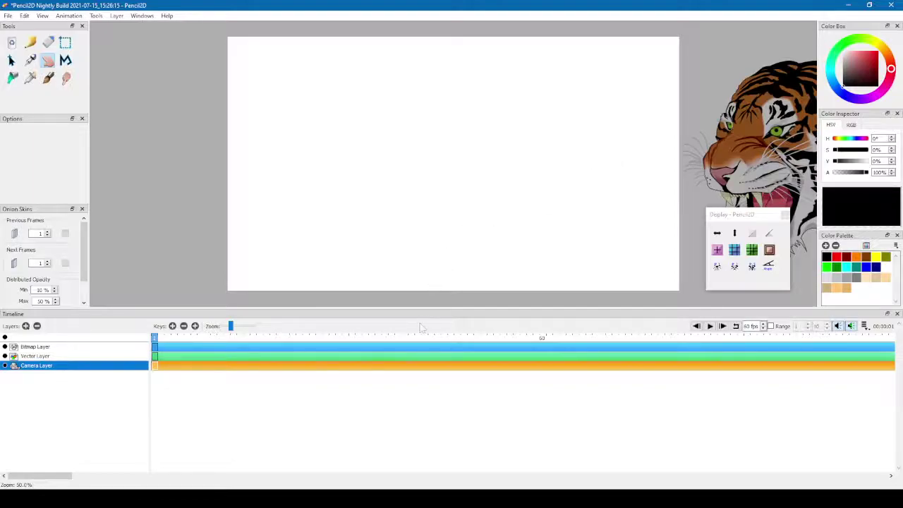
Add a camera key at frame 12 and pan the view there so the tiger sits in the frame's left half.
{"action": "left_click", "coordinate": [175, 338]}
{"action": "key", "text": "period"}
{"action": "left_click", "coordinate": [172, 326]}
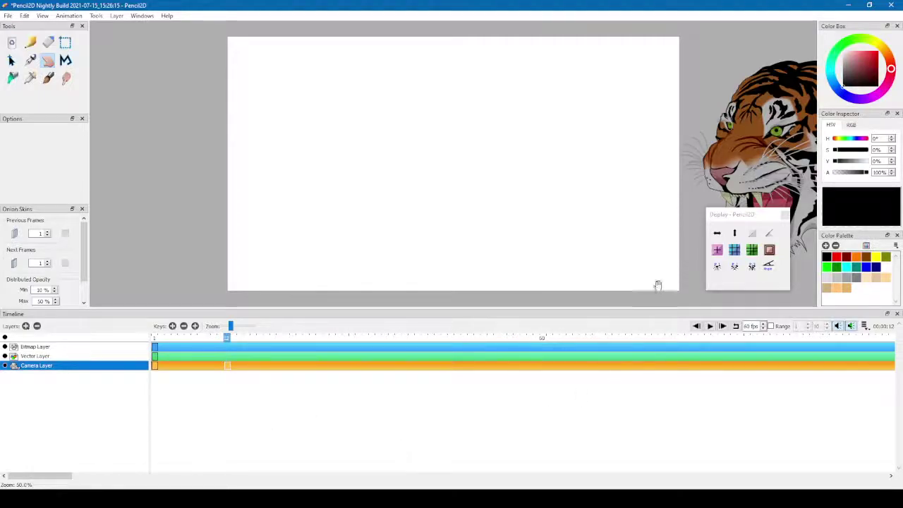
{"action": "left_click", "coordinate": [226, 340]}
{"action": "left_click_drag", "start_coordinate": [749, 150], "coordinate": [322, 168]}
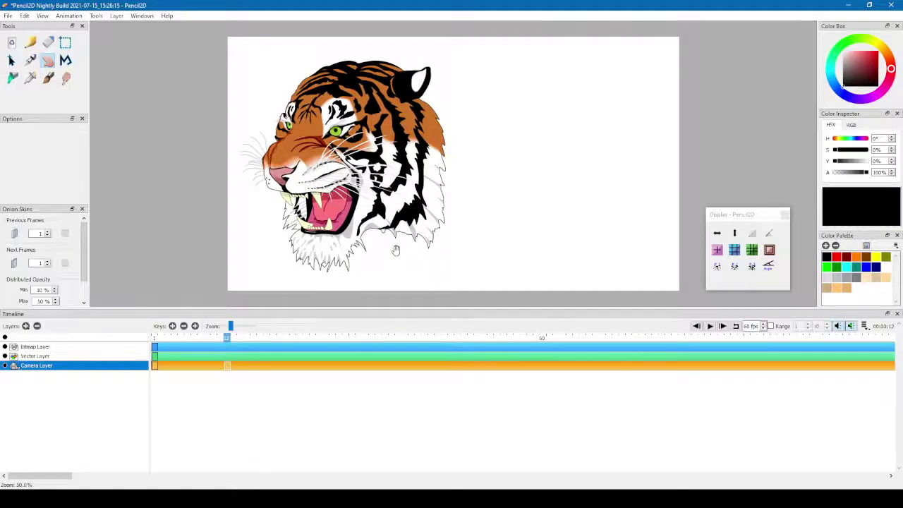
Scrub the timeline around frame 12 to check the camera position at its key.
{"action": "left_click", "coordinate": [228, 339]}
{"action": "left_click", "coordinate": [229, 339]}
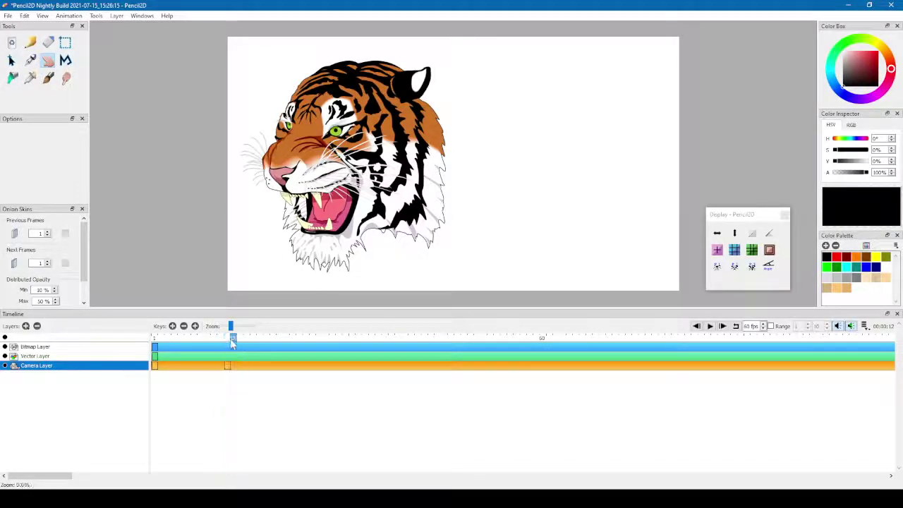
{"action": "left_click", "coordinate": [228, 339]}
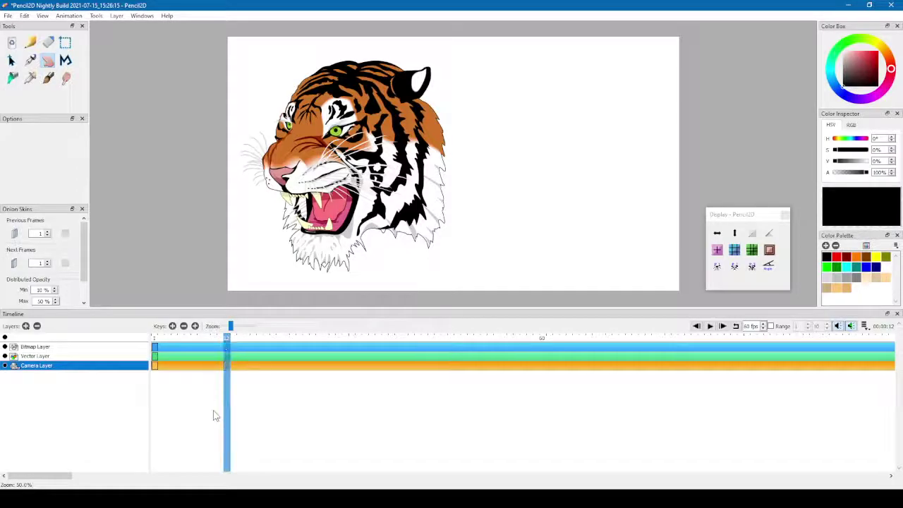
Go to frame 7 between the two camera keys and try moving the view down and rotating it.
{"action": "left_click_drag", "start_coordinate": [225, 339], "coordinate": [196, 365]}
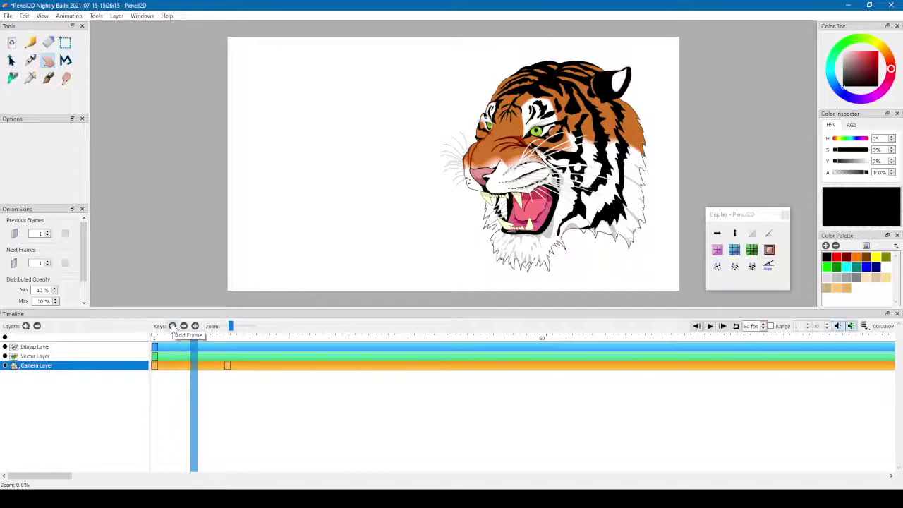
{"action": "left_click_drag", "start_coordinate": [550, 148], "coordinate": [558, 271]}
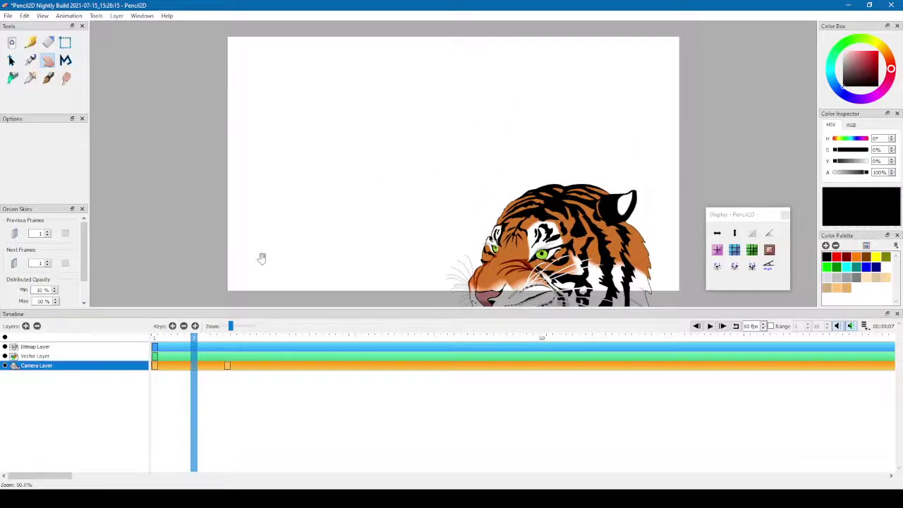
{"action": "left_click_drag", "start_coordinate": [575, 210], "coordinate": [501, 290]}
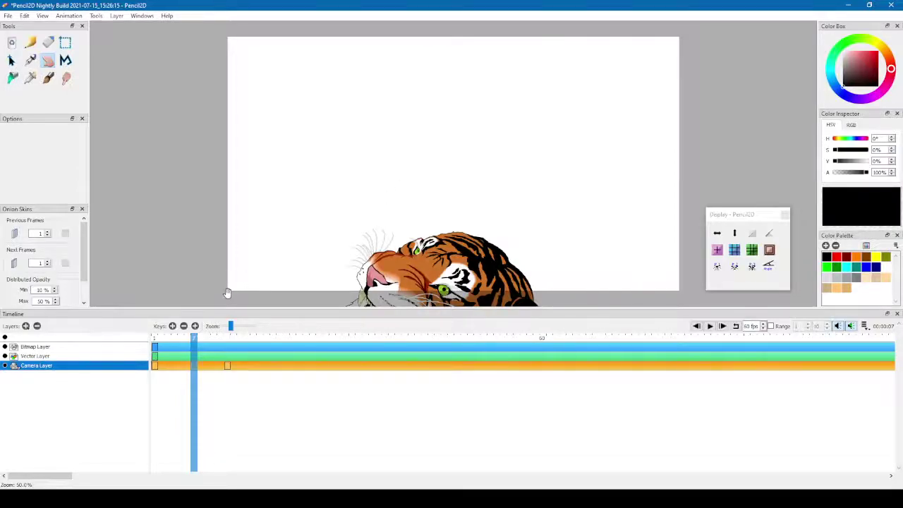
{"action": "left_click", "coordinate": [30, 42]}
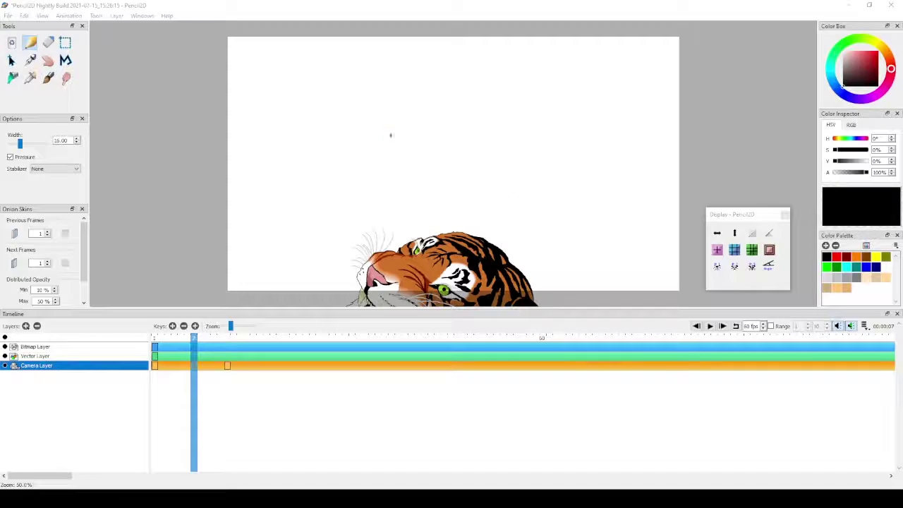
{"action": "mouse_move", "coordinate": [230, 288]}
{"action": "left_mouse_down"}
{"action": "mouse_move", "coordinate": [540, 129]}
{"action": "mouse_move", "coordinate": [677, 32]}
{"action": "left_mouse_up"}
{"action": "left_click_drag", "start_coordinate": [227, 33], "coordinate": [688, 285]}
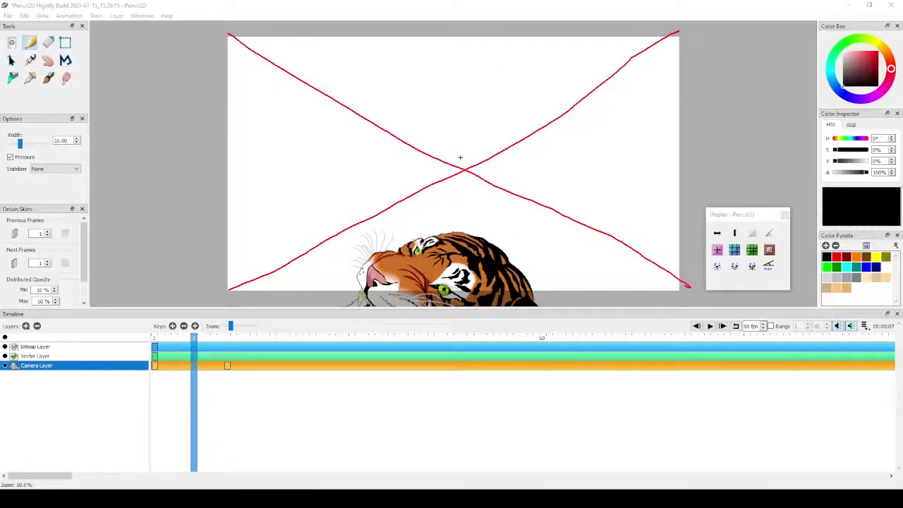
{"action": "left_click_drag", "start_coordinate": [465, 173], "coordinate": [460, 168]}
{"action": "key", "text": "ctrl+d"}
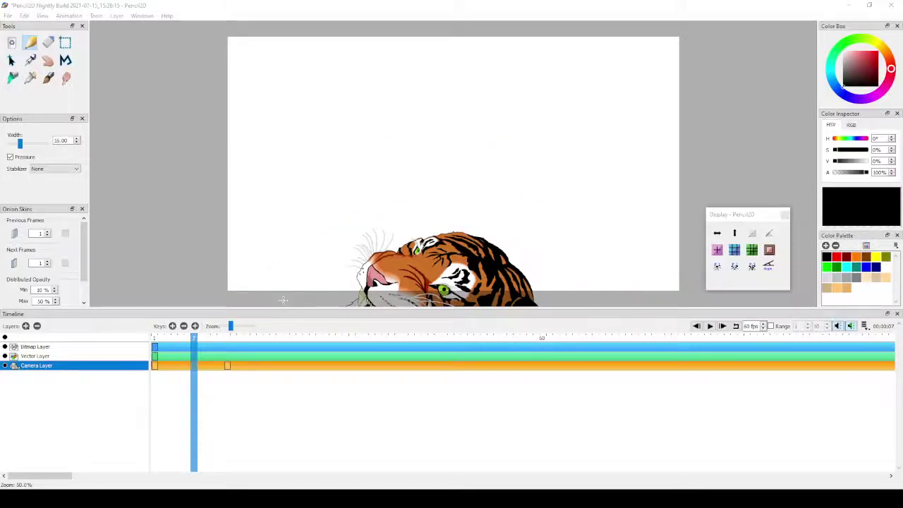
Reset the view's rotation on the camera layer and scrub back to frame 7 to reload the camera position there.
{"action": "left_click", "coordinate": [42, 15]}
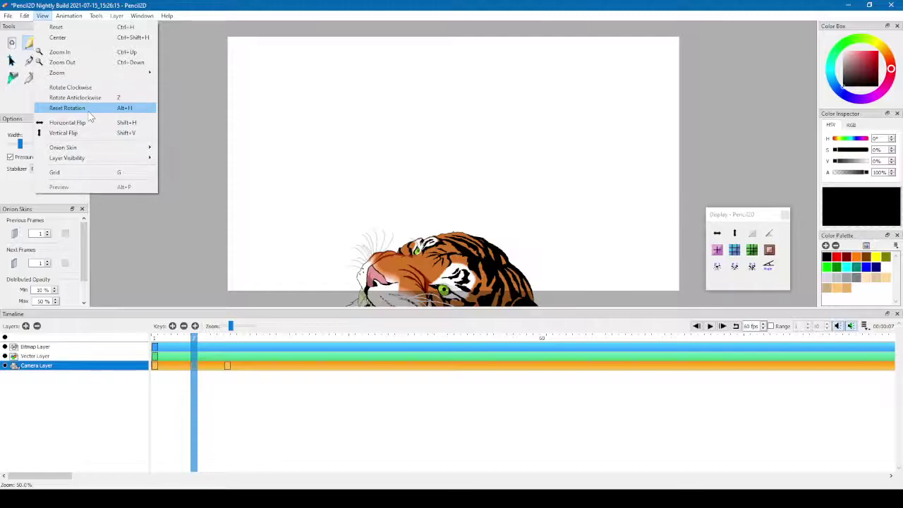
{"action": "left_click", "coordinate": [89, 112]}
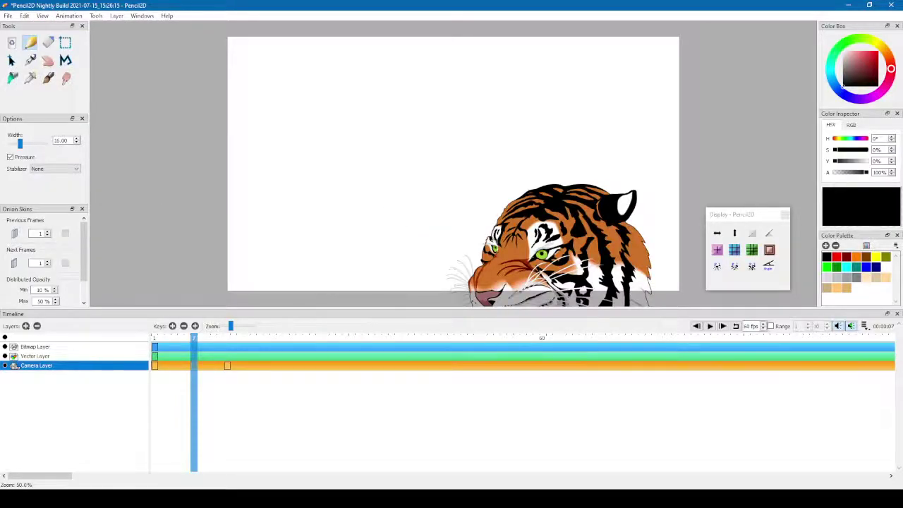
{"action": "left_click", "coordinate": [192, 337]}
{"action": "mouse_move", "coordinate": [194, 343]}
{"action": "left_mouse_down"}
{"action": "mouse_move", "coordinate": [168, 340]}
{"action": "mouse_move", "coordinate": [193, 340]}
{"action": "left_mouse_up"}
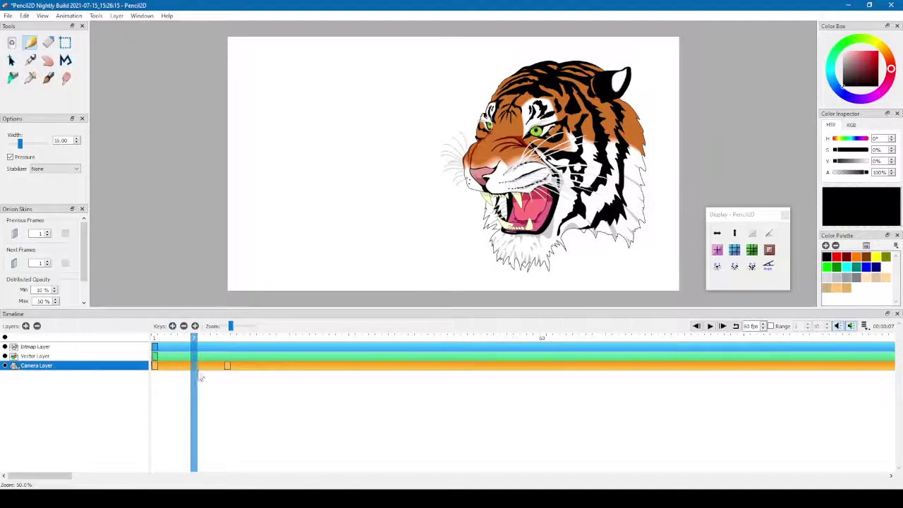
Key the camera at frame 7 with the Hand tool, panning the tiger to the frame's middle at 50% zoom.
{"action": "left_click", "coordinate": [47, 60]}
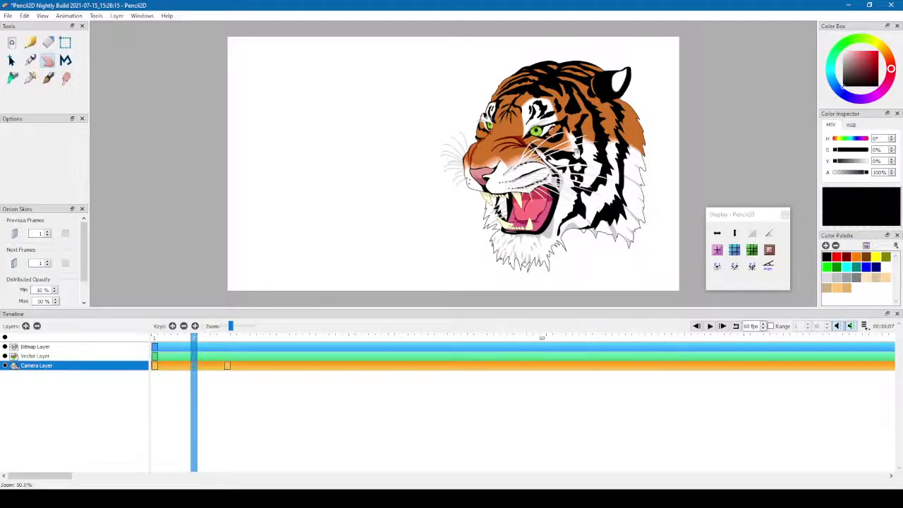
{"action": "left_click_drag", "start_coordinate": [578, 166], "coordinate": [460, 166]}
{"action": "scroll", "coordinate": [518, 196], "scroll_direction": "up", "scroll_amount": 4}
{"action": "scroll", "coordinate": [518, 196], "scroll_direction": "down", "scroll_amount": 4}
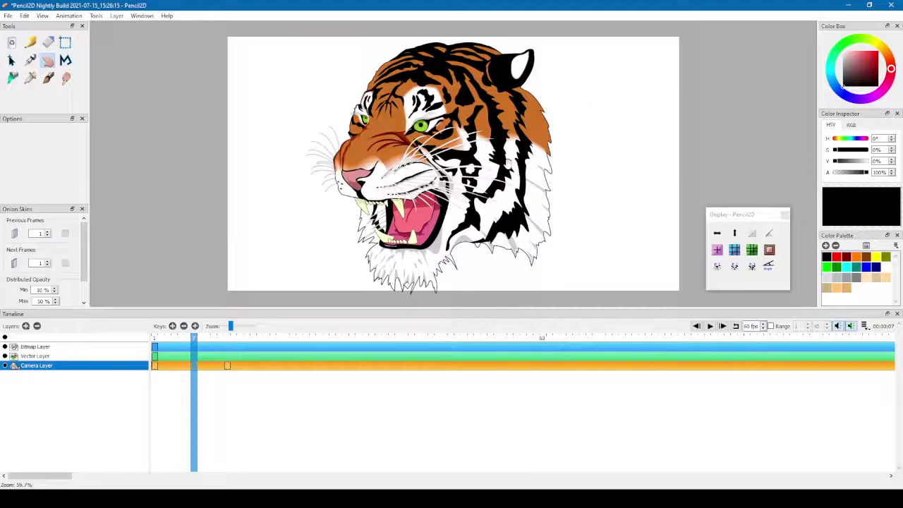
{"action": "scroll", "coordinate": [510, 185], "scroll_direction": "down", "scroll_amount": 1}
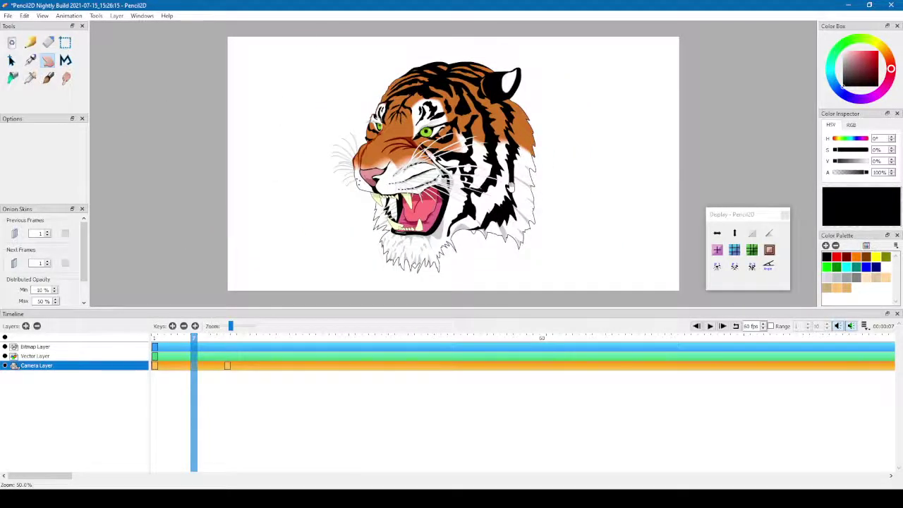
Move the tiger down in the camera view at frame 7 and rotate it clockwise, and scrub through the camera keys to check the motion.
{"action": "left_click_drag", "start_coordinate": [522, 145], "coordinate": [536, 215]}
{"action": "left_click_drag", "start_coordinate": [472, 163], "coordinate": [542, 271]}
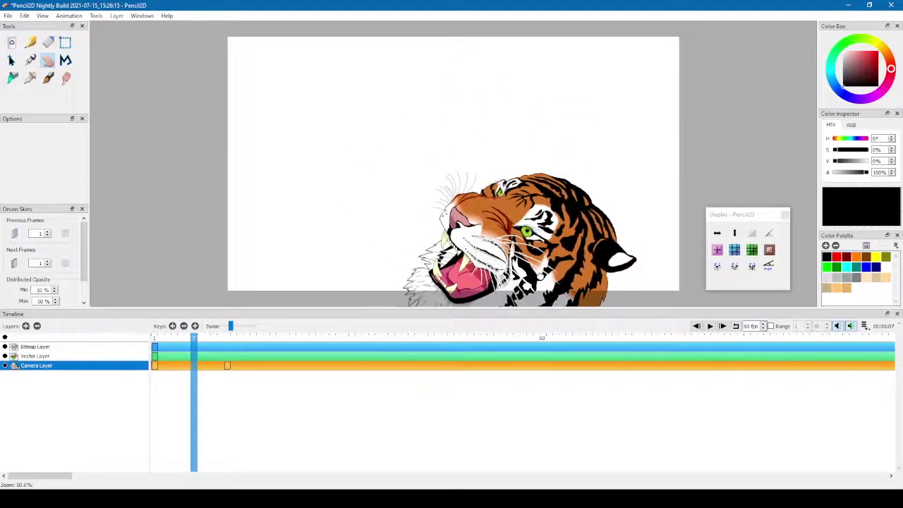
{"action": "left_click", "coordinate": [180, 340]}
{"action": "left_click_drag", "start_coordinate": [180, 341], "coordinate": [220, 379]}
{"action": "left_click_drag", "start_coordinate": [155, 379], "coordinate": [233, 379]}
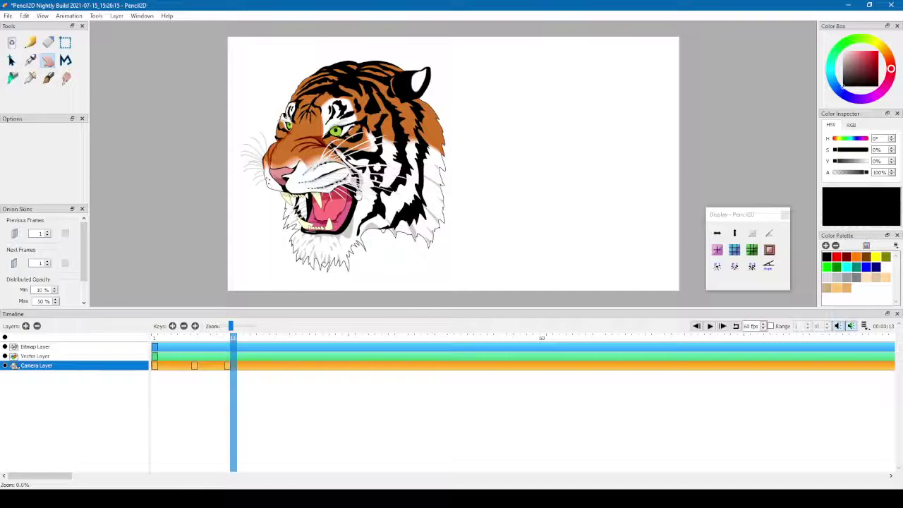
Zoom the camera view in to 100% at the frame 12 key and scrub around it to check.
{"action": "left_click", "coordinate": [226, 339]}
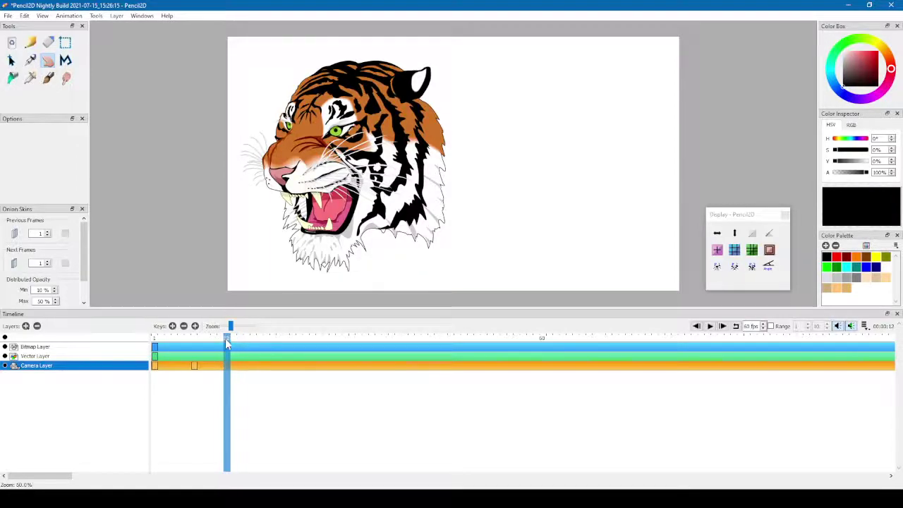
{"action": "scroll", "coordinate": [356, 181], "scroll_direction": "down", "scroll_amount": 2}
{"action": "scroll", "coordinate": [356, 181], "scroll_direction": "up", "scroll_amount": 5}
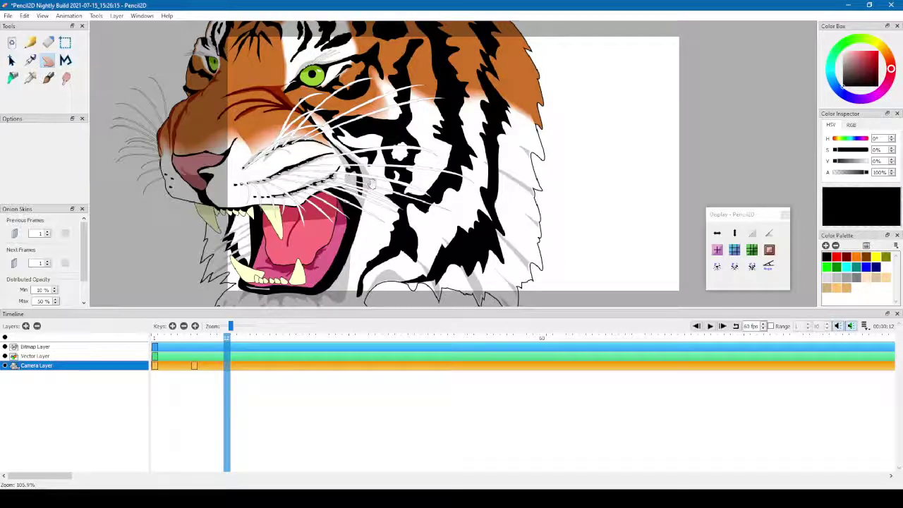
{"action": "scroll", "coordinate": [370, 187], "scroll_direction": "down", "scroll_amount": 2}
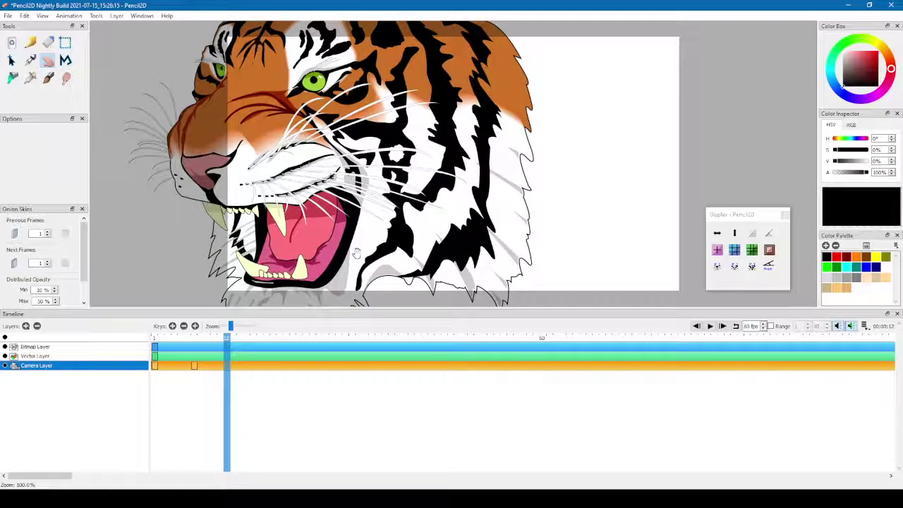
{"action": "left_click_drag", "start_coordinate": [229, 342], "coordinate": [226, 383]}
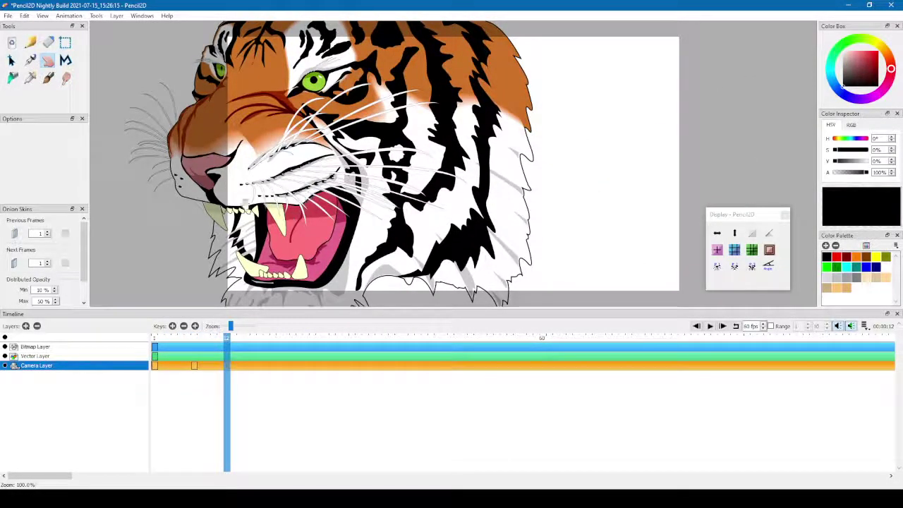
{"action": "left_click", "coordinate": [7, 15]}
{"action": "mouse_move", "coordinate": [58, 95]}
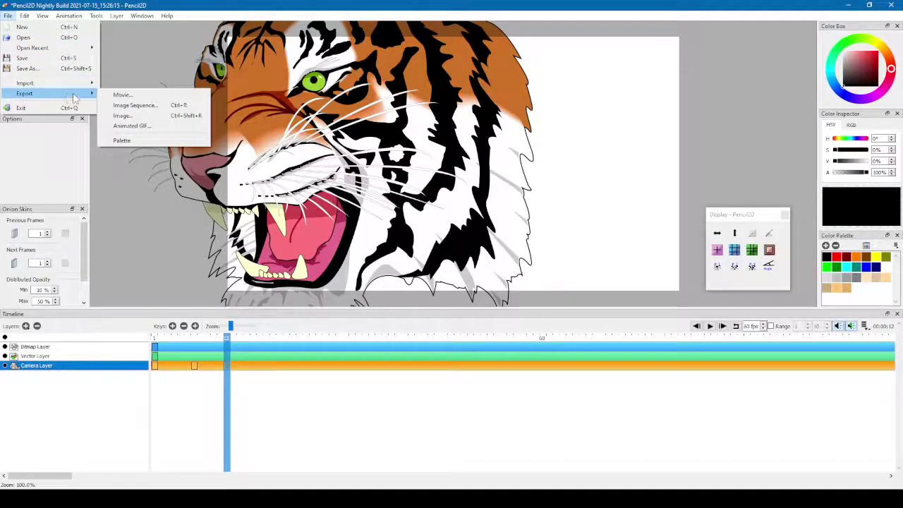
{"action": "left_click", "coordinate": [134, 105]}
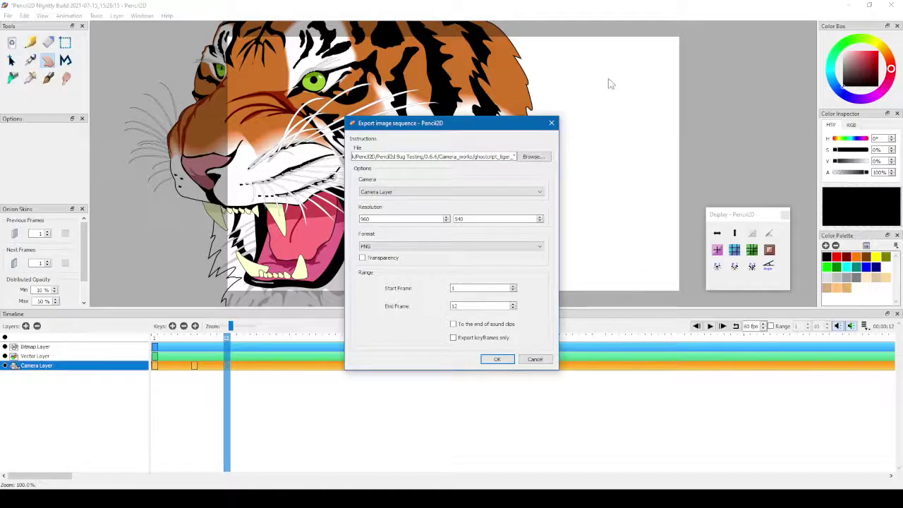
{"action": "left_click", "coordinate": [534, 359]}
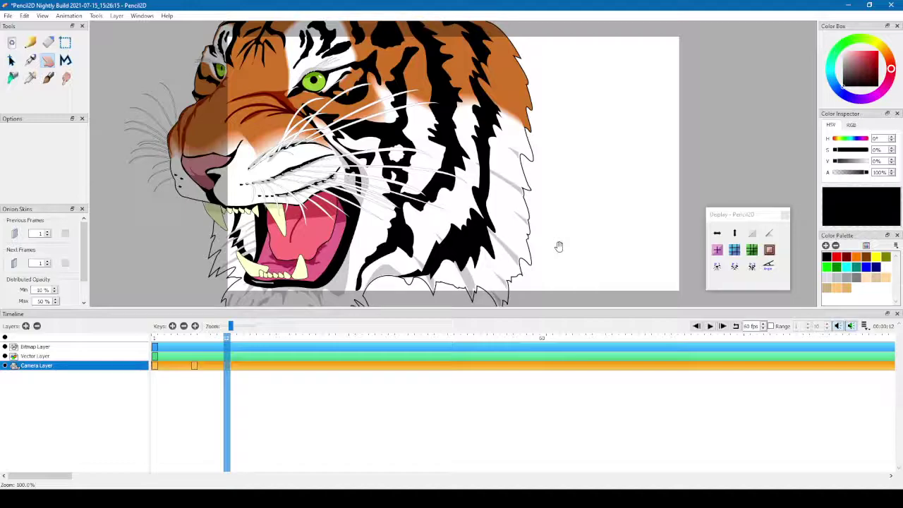
Compare the available canvas backgrounds in the preferences and set the background to the transparent checkerboard.
{"action": "left_click", "coordinate": [24, 16]}
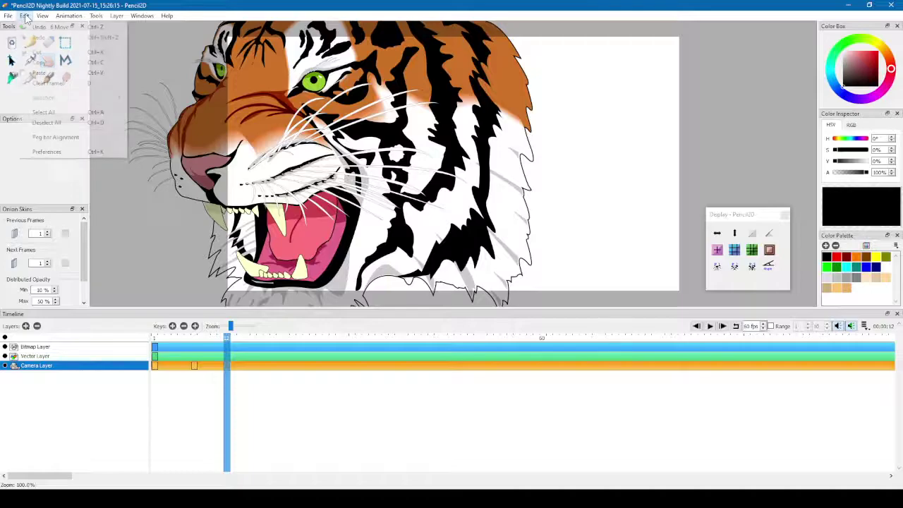
{"action": "left_click", "coordinate": [59, 155]}
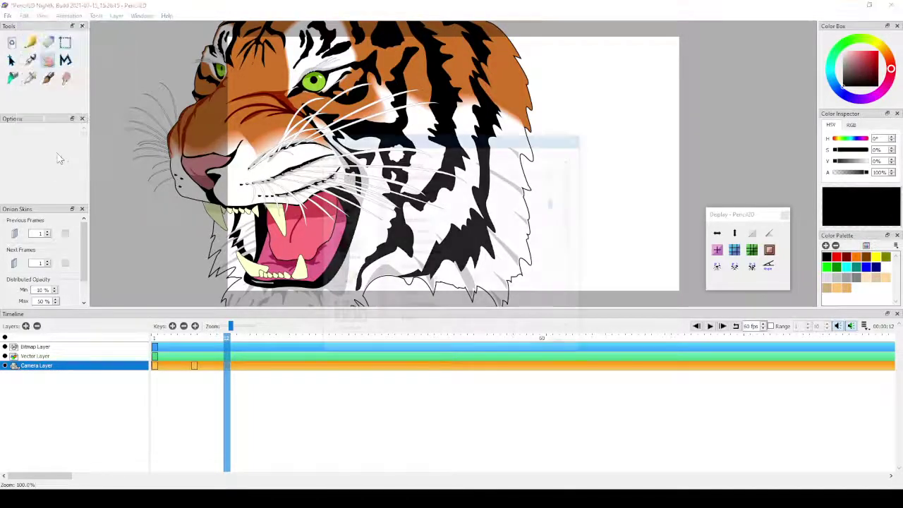
{"action": "left_click_drag", "start_coordinate": [502, 141], "coordinate": [696, 128]}
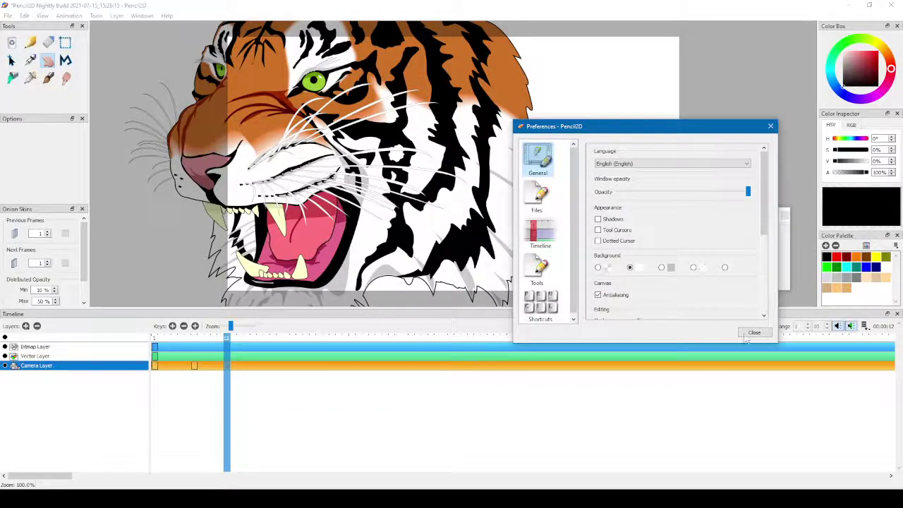
{"action": "left_click", "coordinate": [597, 268]}
{"action": "left_click_drag", "start_coordinate": [614, 127], "coordinate": [715, 111]}
{"action": "left_click", "coordinate": [731, 253]}
{"action": "left_click", "coordinate": [762, 252]}
{"action": "left_click", "coordinate": [794, 252]}
{"action": "left_click", "coordinate": [700, 253]}
{"action": "left_click", "coordinate": [731, 253]}
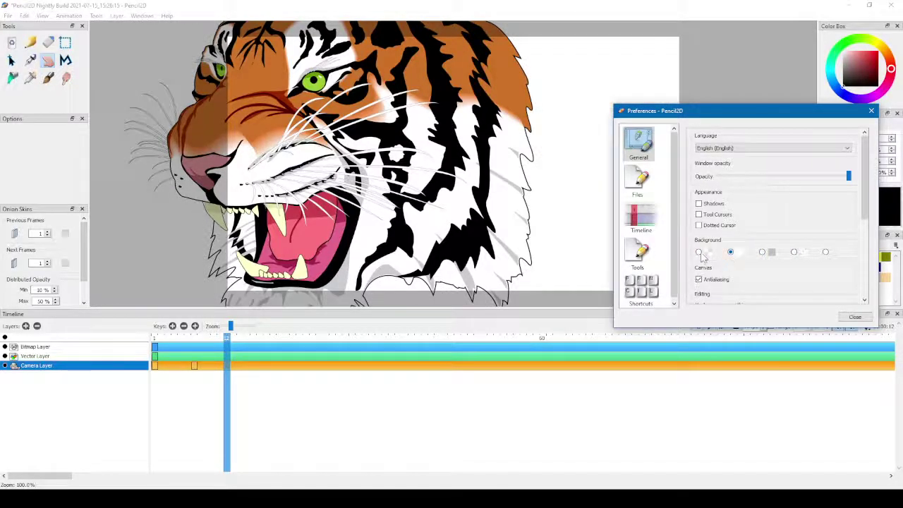
{"action": "left_click", "coordinate": [699, 252]}
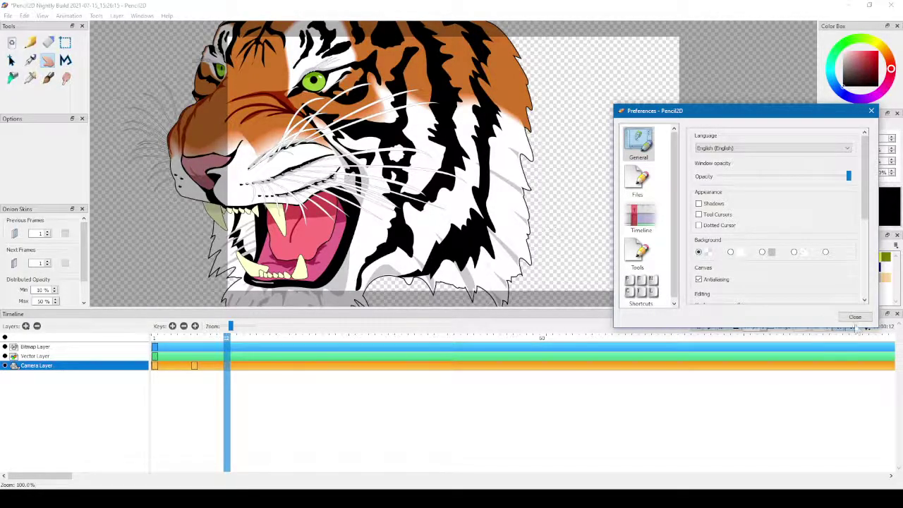
{"action": "left_click", "coordinate": [854, 317]}
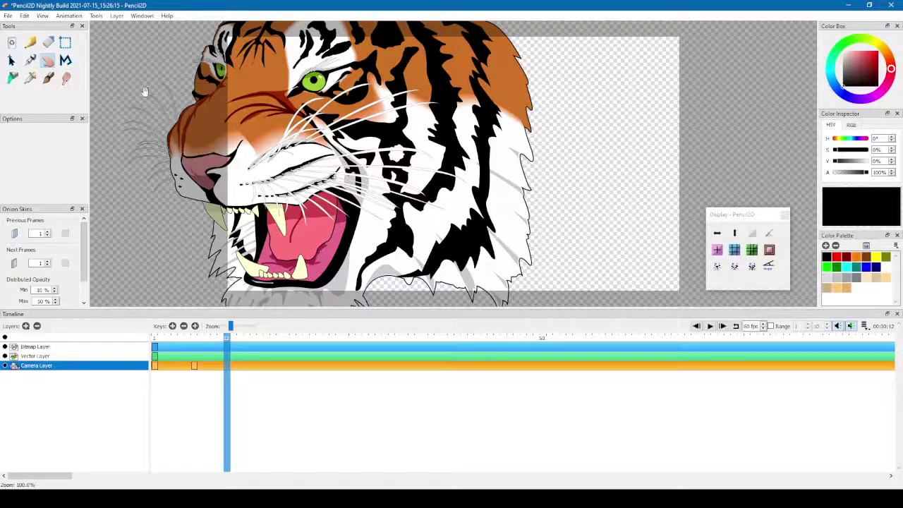
Export frames 1 to 12 through the Camera Layer as a 960 × 540 PNG image sequence with transparency enabled.
{"action": "left_click", "coordinate": [8, 16]}
{"action": "mouse_move", "coordinate": [63, 100]}
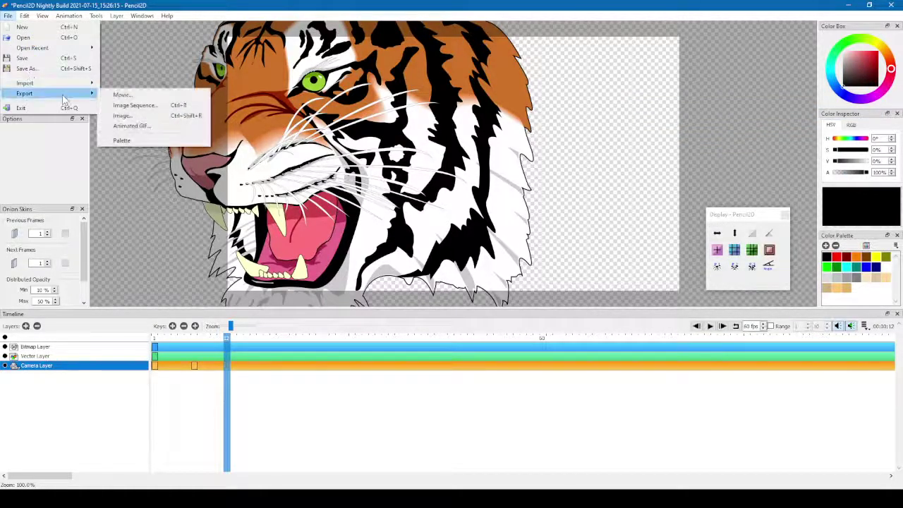
{"action": "left_click", "coordinate": [178, 106]}
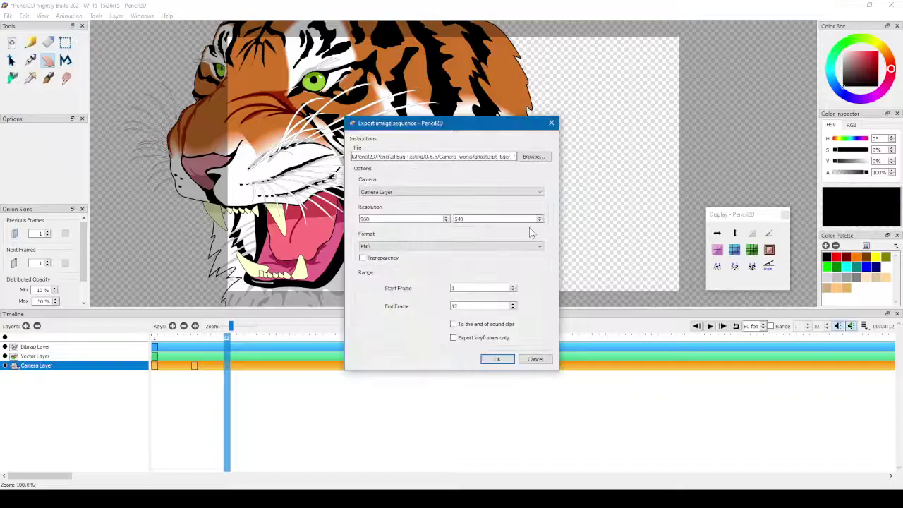
{"action": "left_click", "coordinate": [381, 258]}
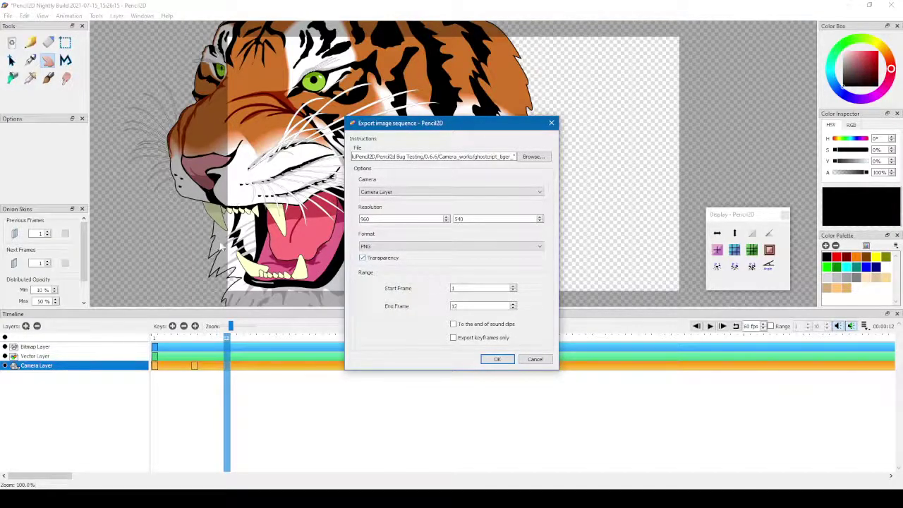
{"action": "left_click", "coordinate": [498, 359]}
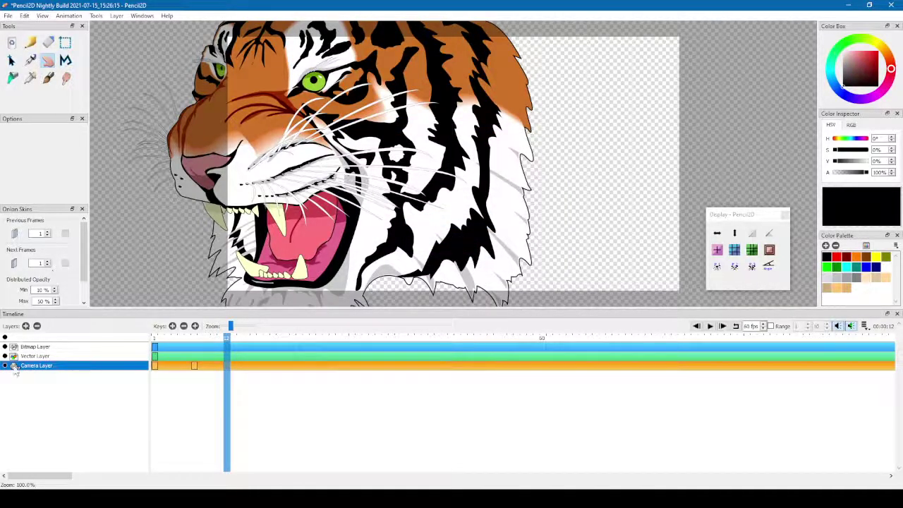
Go to frame 1 on the bitmap layer and add a new bitmap layer named Bitmap Layer 2 above it.
{"action": "left_click", "coordinate": [35, 347]}
{"action": "left_click", "coordinate": [156, 339]}
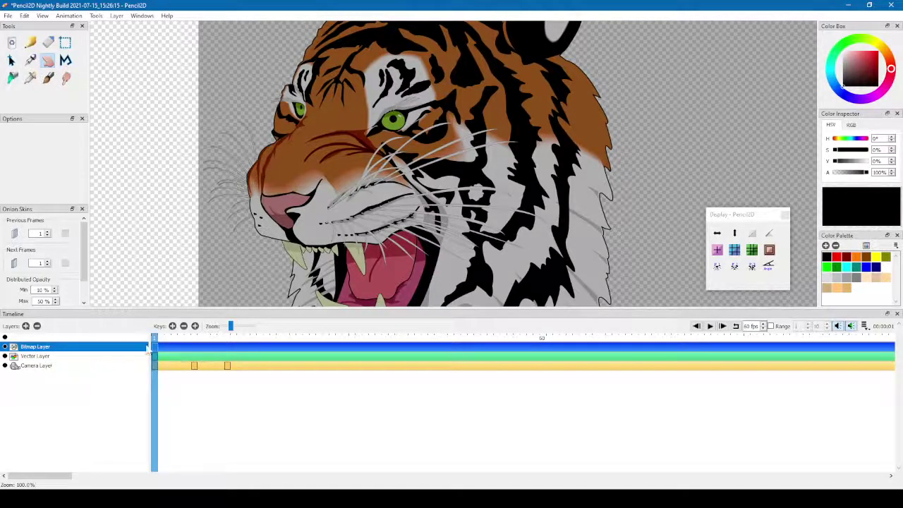
{"action": "right_click", "coordinate": [27, 330]}
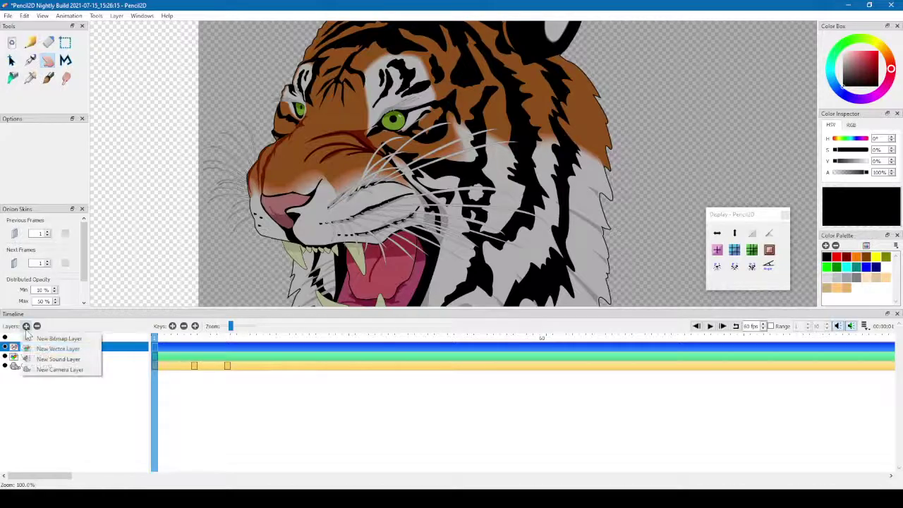
{"action": "left_click", "coordinate": [52, 341]}
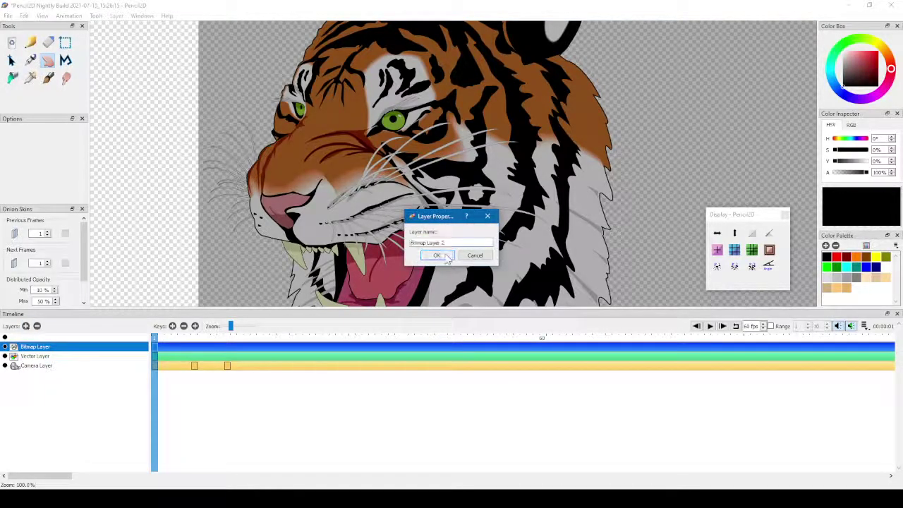
{"action": "key", "text": "Return"}
Rename the original bitmap layer as TIGER and hide it.
{"action": "double_click", "coordinate": [42, 357]}
{"action": "type", "text": "TIGER"}
{"action": "key", "text": "Return"}
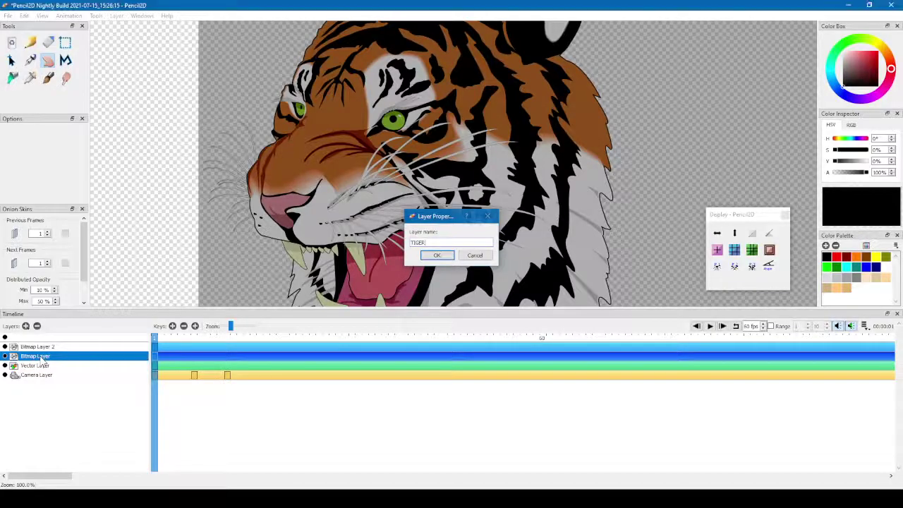
{"action": "left_click", "coordinate": [5, 356]}
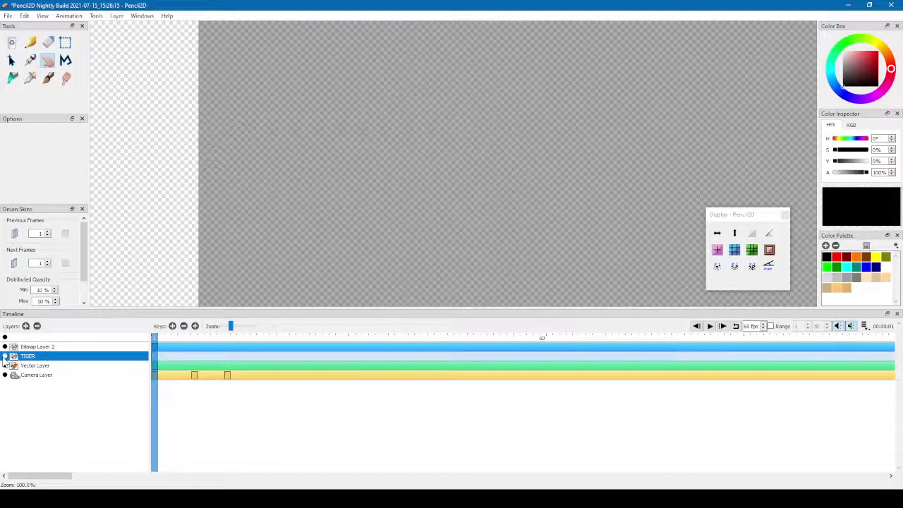
With Bitmap Layer 2 selected, start an image predefined set import using ghostcript_tiger_0001.png from the Camera_works folder.
{"action": "left_click", "coordinate": [34, 349]}
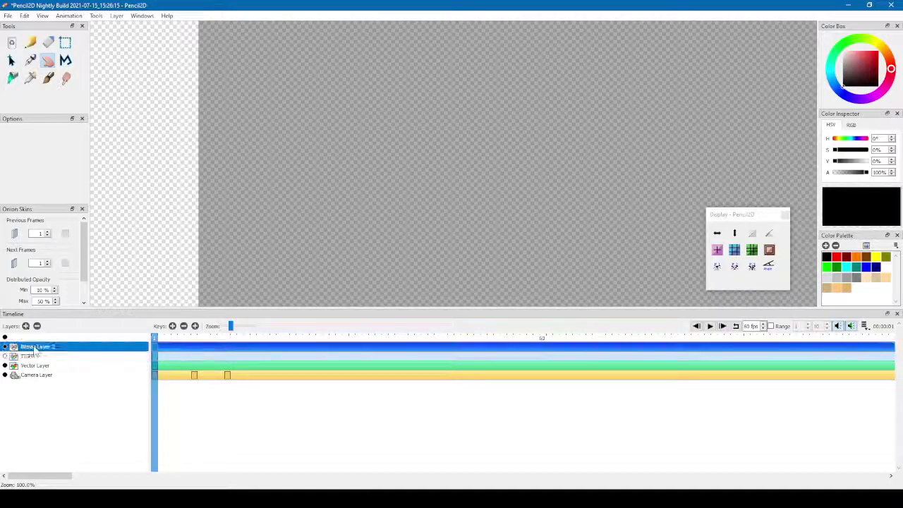
{"action": "left_click", "coordinate": [8, 16]}
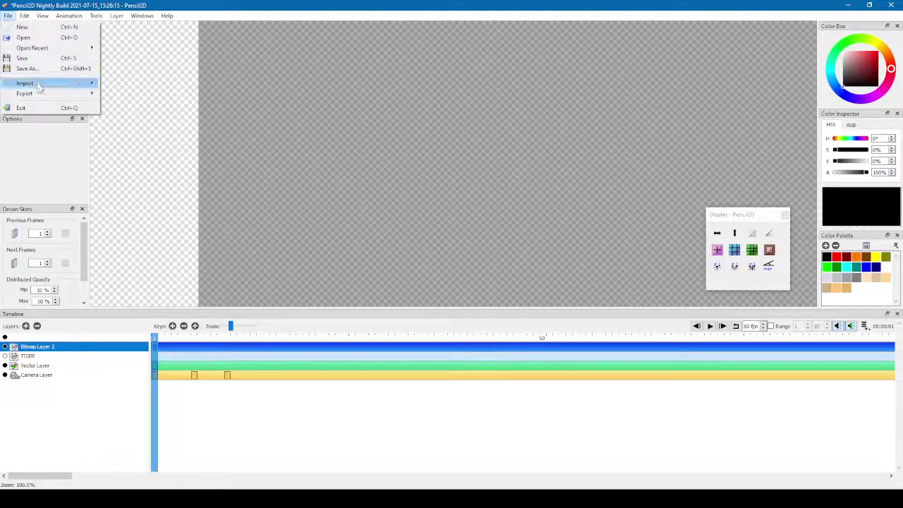
{"action": "mouse_move", "coordinate": [41, 87]}
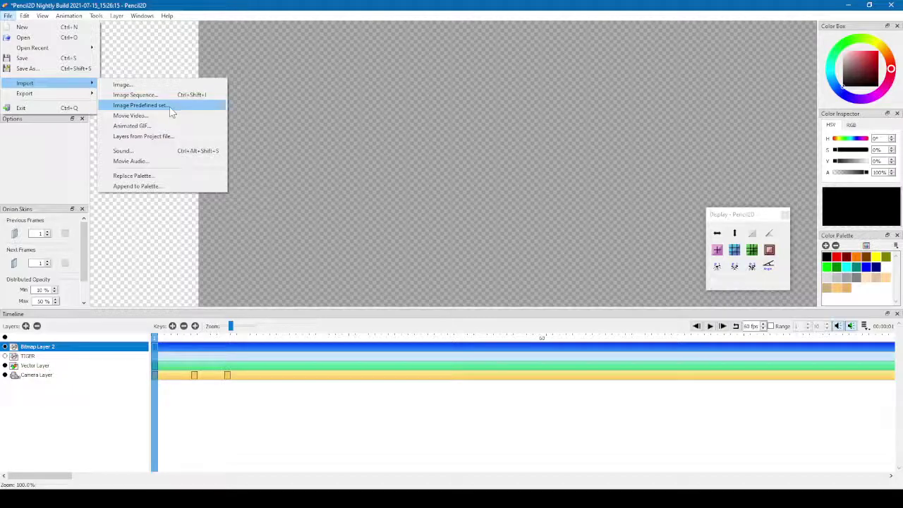
{"action": "left_click", "coordinate": [172, 106]}
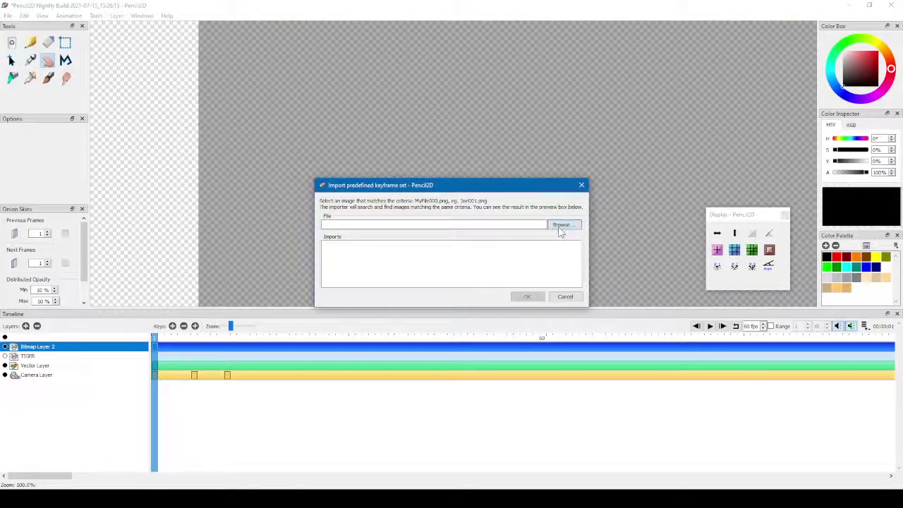
{"action": "left_click", "coordinate": [560, 227]}
{"action": "left_click", "coordinate": [423, 232]}
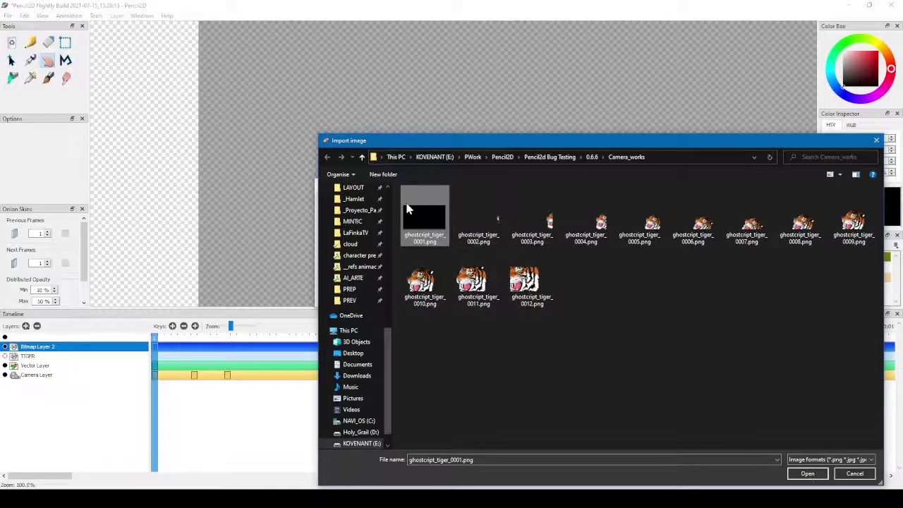
{"action": "left_click", "coordinate": [810, 474]}
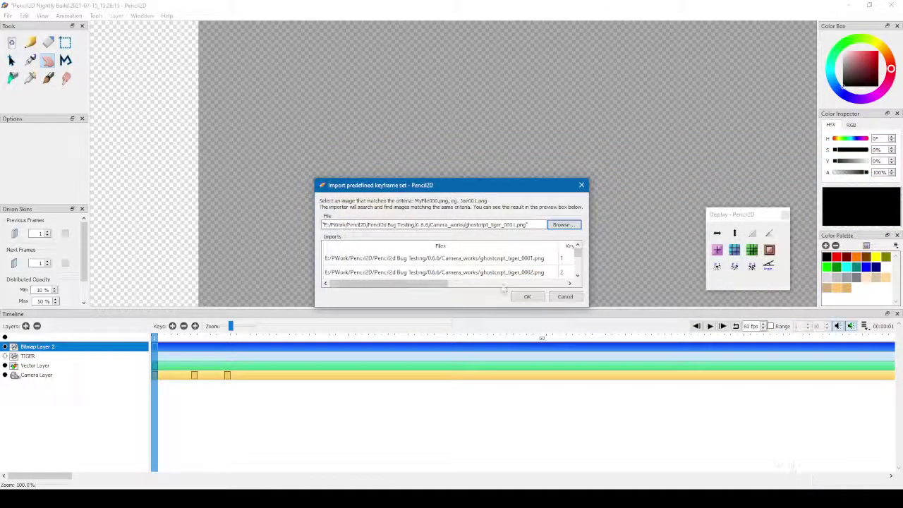
{"action": "left_click", "coordinate": [527, 296]}
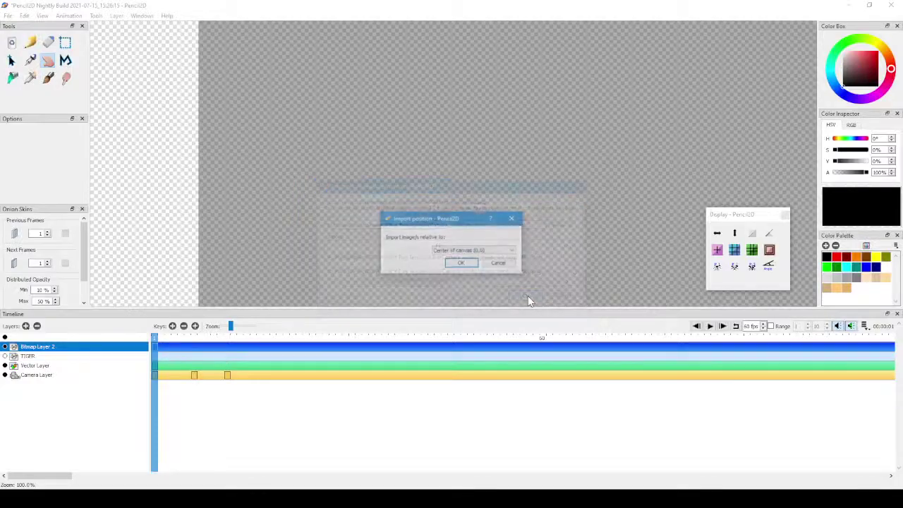
Review the available import positions and import the image set relative to Center of canvas (0,0).
{"action": "left_click", "coordinate": [460, 264]}
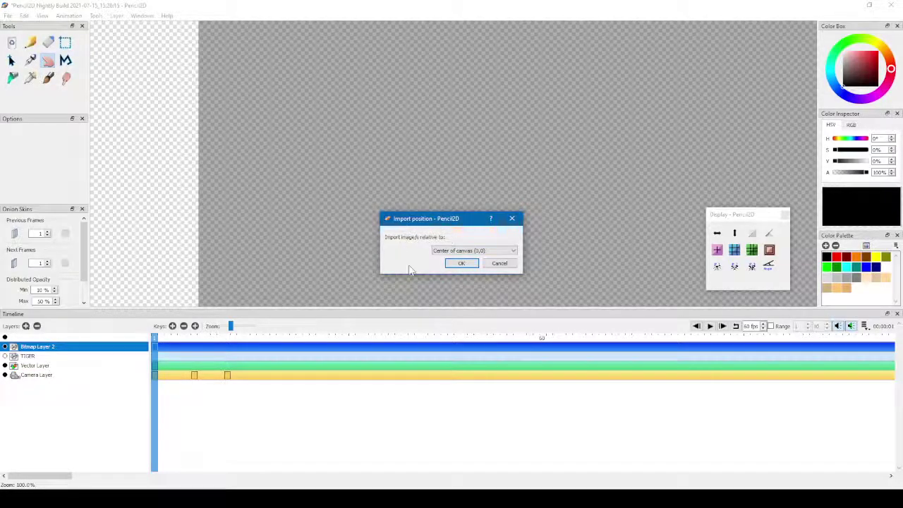
{"action": "left_click", "coordinate": [459, 251]}
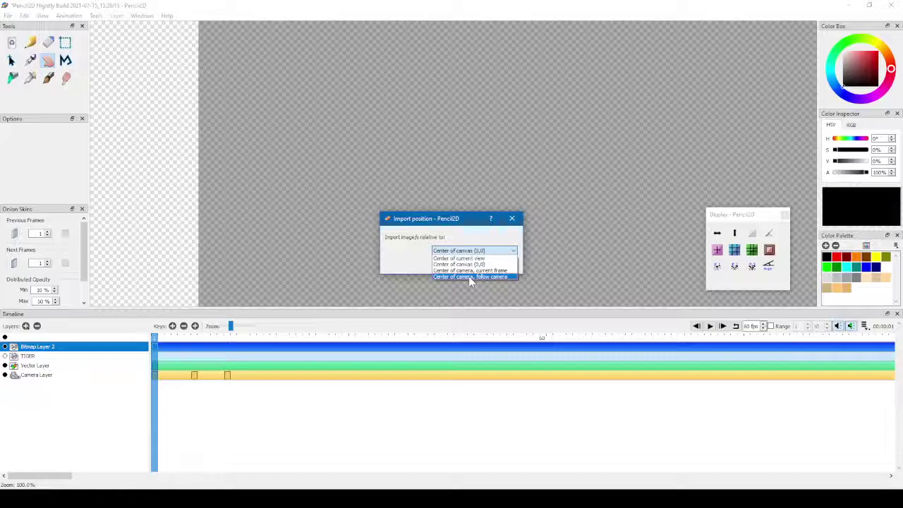
{"action": "left_click", "coordinate": [450, 224]}
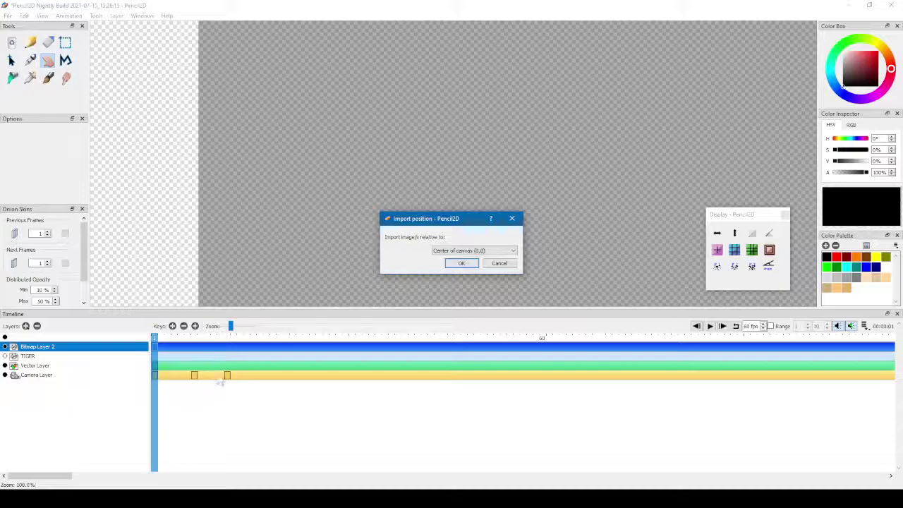
{"action": "left_click", "coordinate": [458, 265]}
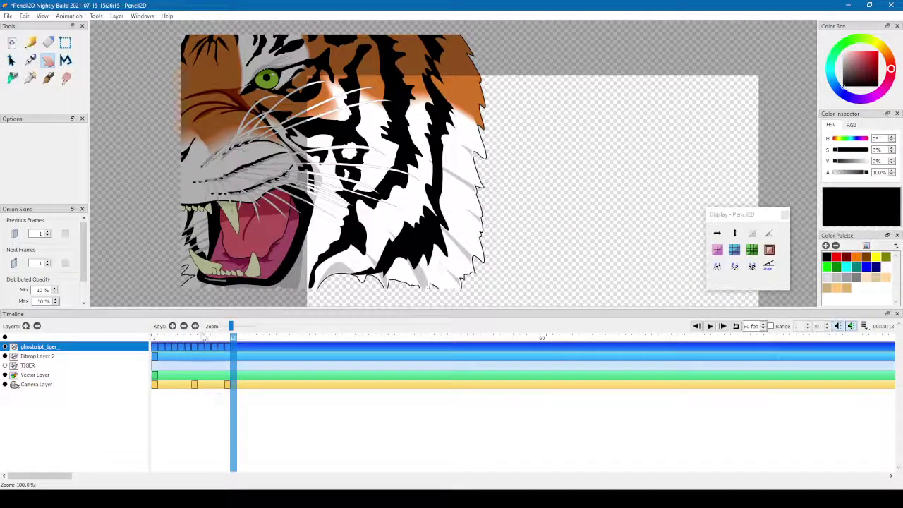
Delete the Camera Layer keyframes at frames 12 and 7.
{"action": "left_click", "coordinate": [225, 338]}
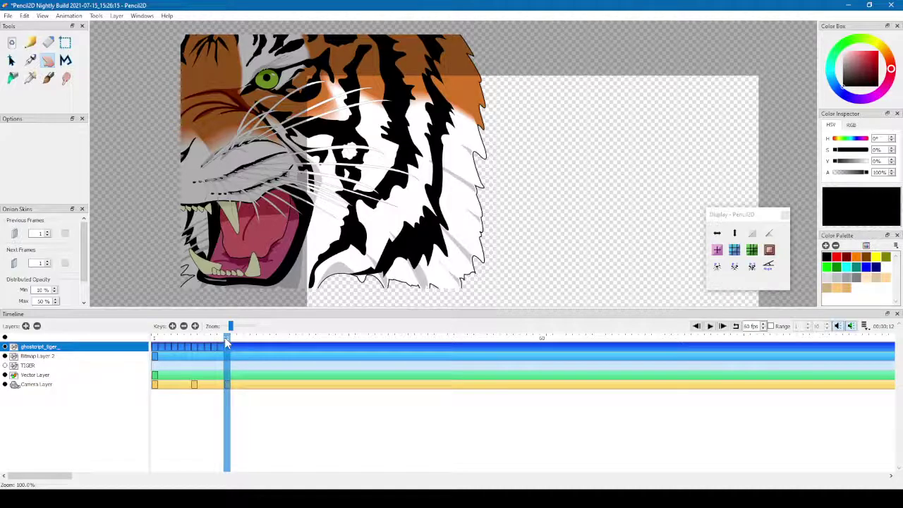
{"action": "left_click", "coordinate": [92, 386]}
{"action": "left_click", "coordinate": [183, 327]}
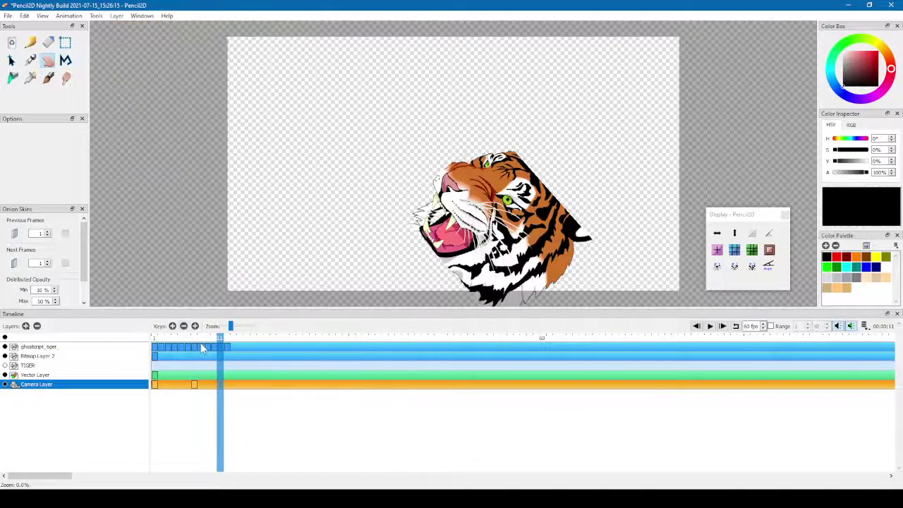
{"action": "left_click", "coordinate": [191, 339]}
{"action": "left_click", "coordinate": [183, 327]}
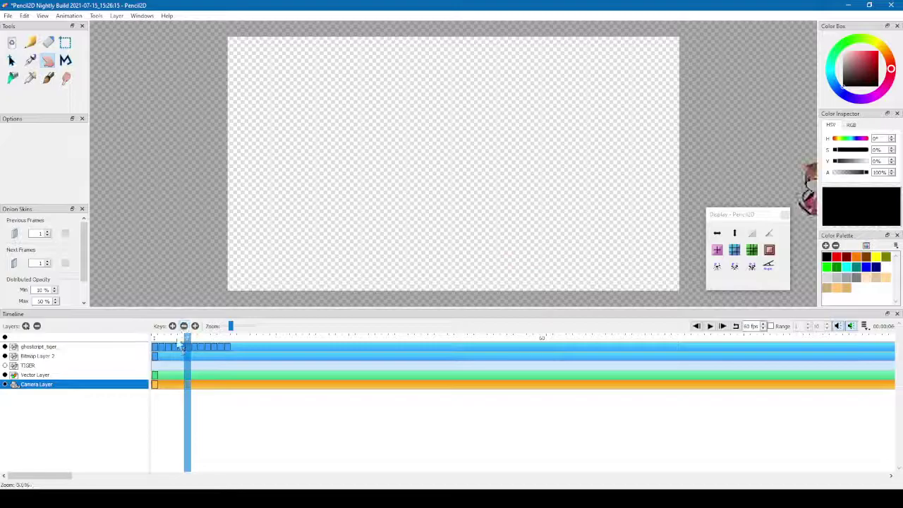
Examine the imported ghostcript_tiger_ layer from frame 1, checking the canvas at several zoom levels and scrubbing through its frames.
{"action": "left_click", "coordinate": [154, 338]}
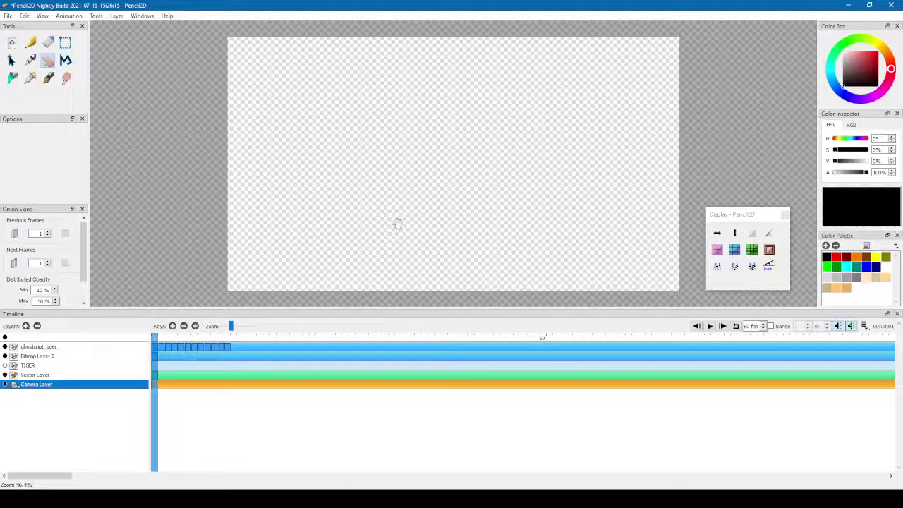
{"action": "left_click", "coordinate": [79, 357]}
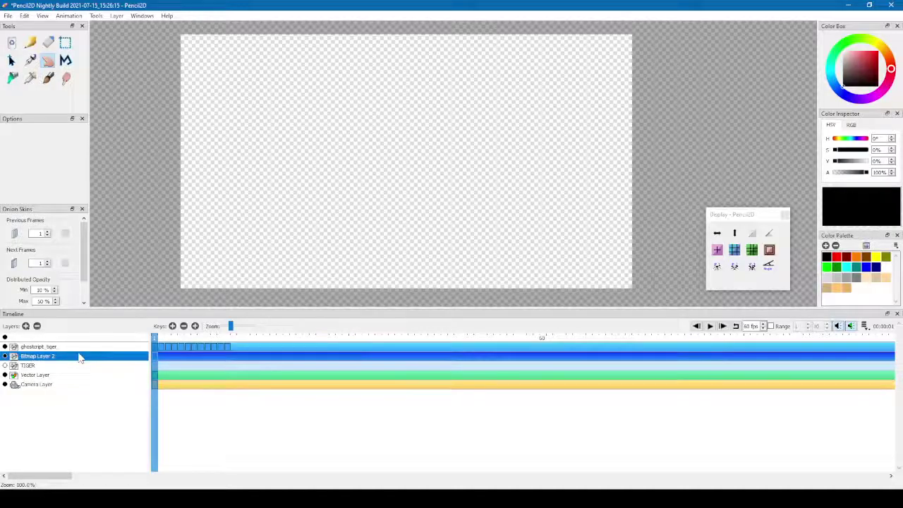
{"action": "left_click", "coordinate": [42, 346]}
{"action": "scroll", "coordinate": [393, 191], "scroll_direction": "down", "scroll_amount": 6}
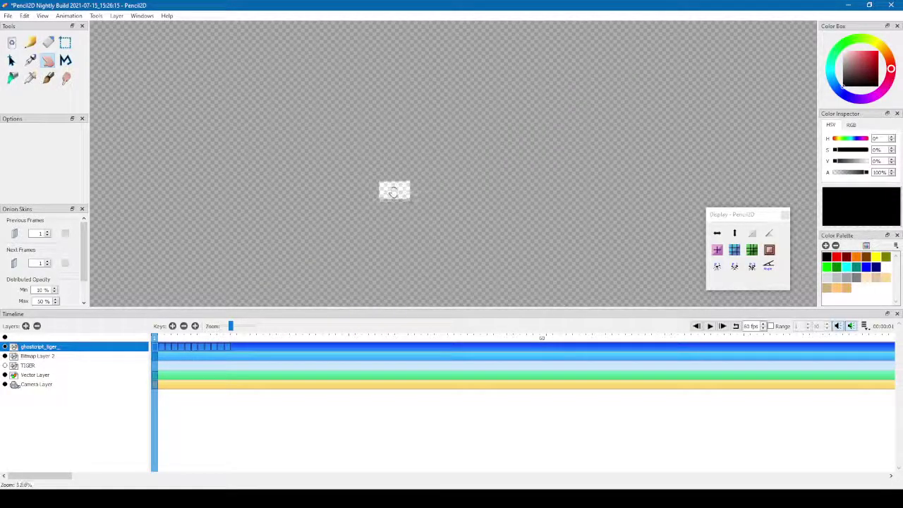
{"action": "scroll", "coordinate": [393, 191], "scroll_direction": "up", "scroll_amount": 9}
{"action": "scroll", "coordinate": [252, 250], "scroll_direction": "down", "scroll_amount": 5}
{"action": "left_click_drag", "start_coordinate": [174, 347], "coordinate": [100, 359]}
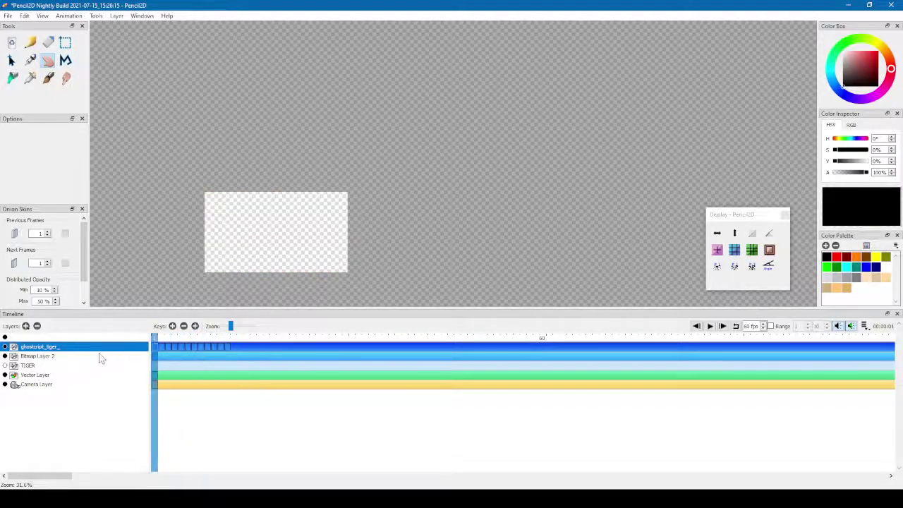
{"action": "scroll", "coordinate": [268, 240], "scroll_direction": "up", "scroll_amount": 4}
{"action": "left_click_drag", "start_coordinate": [155, 345], "coordinate": [199, 352]}
Check the Camera Layer's properties without changing them, and scrub the imported tiger frames from 1 to 11 through the camera view.
{"action": "double_click", "coordinate": [75, 385]}
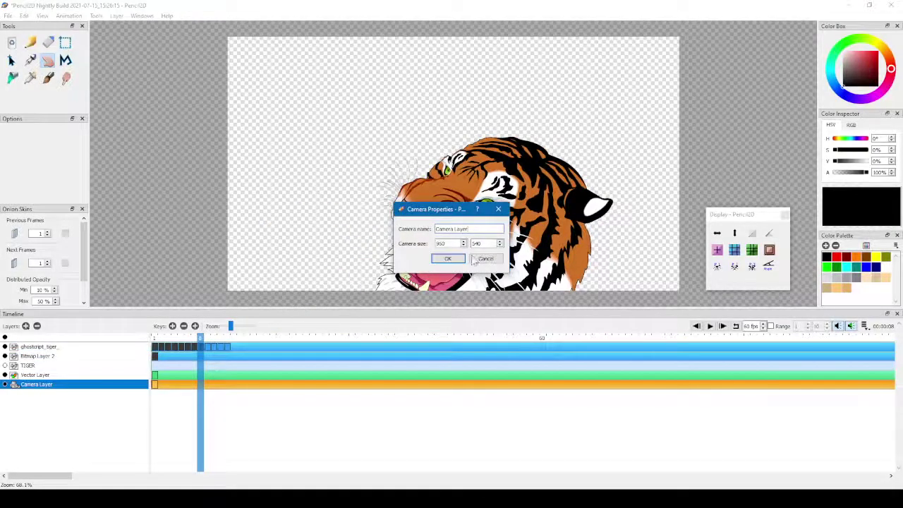
{"action": "left_click", "coordinate": [474, 259]}
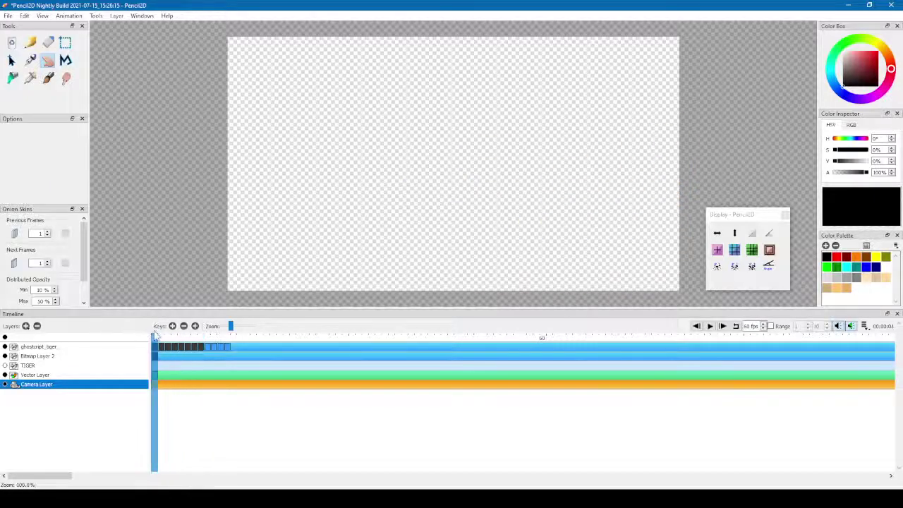
{"action": "left_click_drag", "start_coordinate": [199, 339], "coordinate": [125, 337]}
{"action": "left_click_drag", "start_coordinate": [154, 343], "coordinate": [207, 347]}
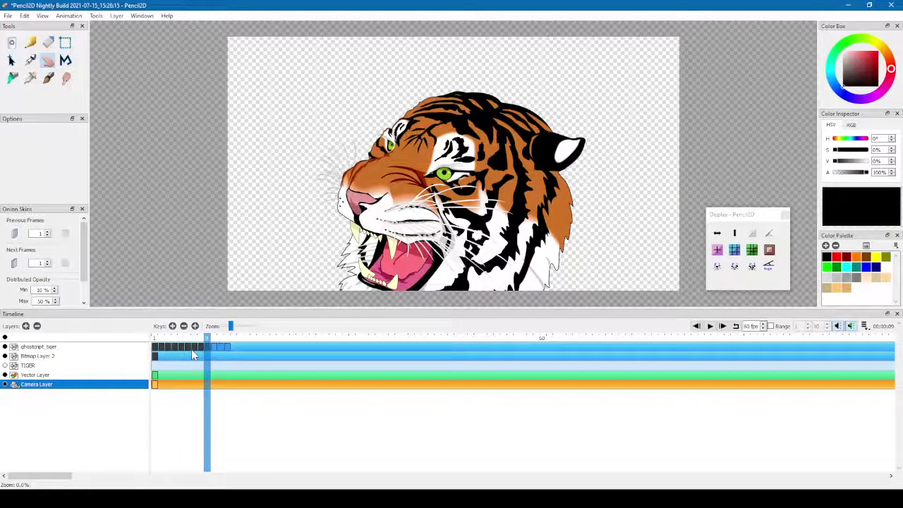
{"action": "mouse_move", "coordinate": [205, 340]}
{"action": "left_mouse_down"}
{"action": "mouse_move", "coordinate": [173, 340]}
{"action": "mouse_move", "coordinate": [213, 345]}
{"action": "left_mouse_up"}
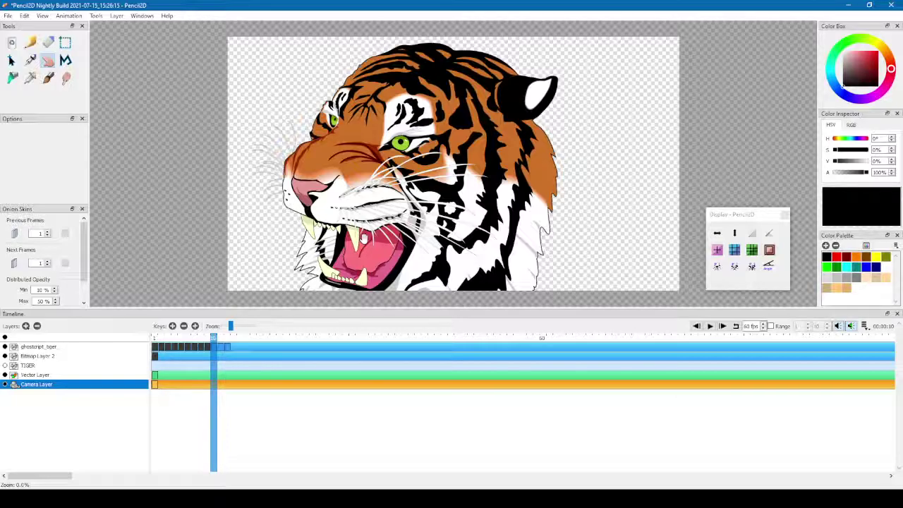
{"action": "left_click", "coordinate": [155, 339]}
{"action": "left_click_drag", "start_coordinate": [157, 340], "coordinate": [218, 349]}
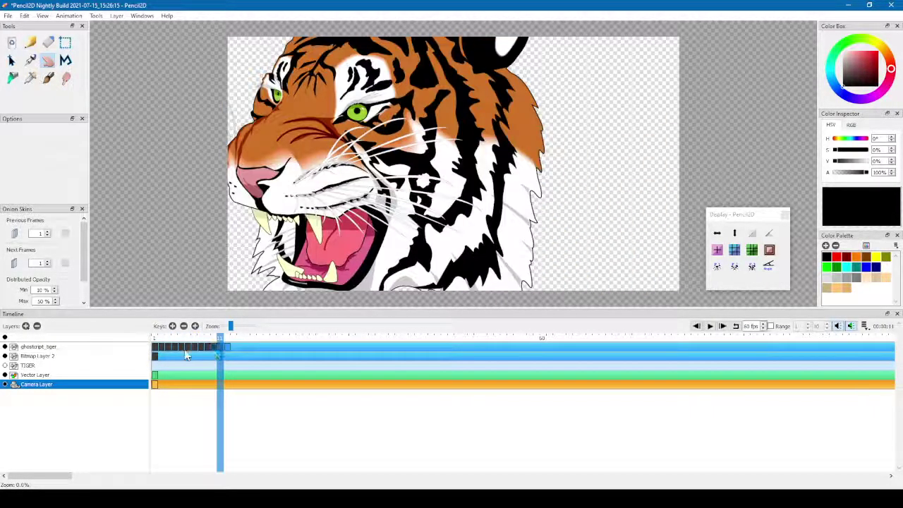
Add a new bitmap layer named Bitmap Layer above ghostcript_tiger_ and scribble over the tiger's face in red with the Pencil at frame 11.
{"action": "left_click", "coordinate": [30, 42]}
{"action": "left_click", "coordinate": [51, 348]}
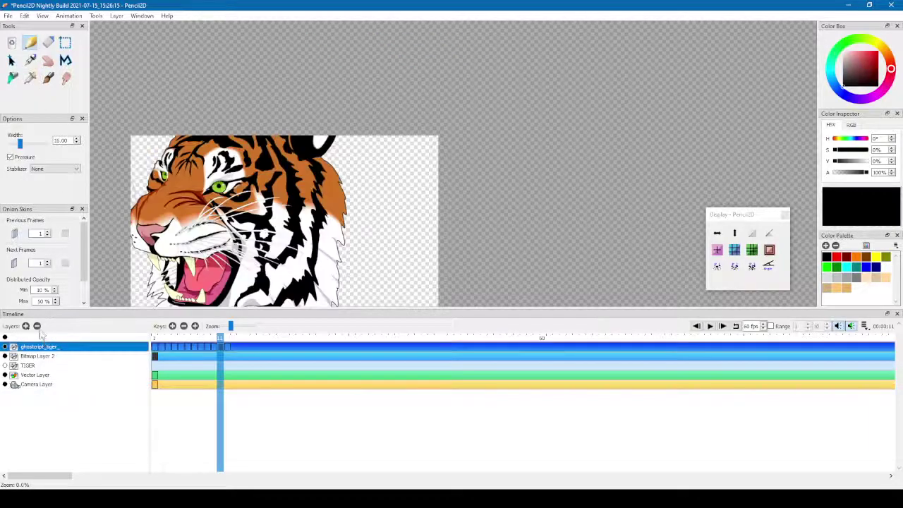
{"action": "left_click", "coordinate": [25, 326]}
{"action": "left_click", "coordinate": [56, 338]}
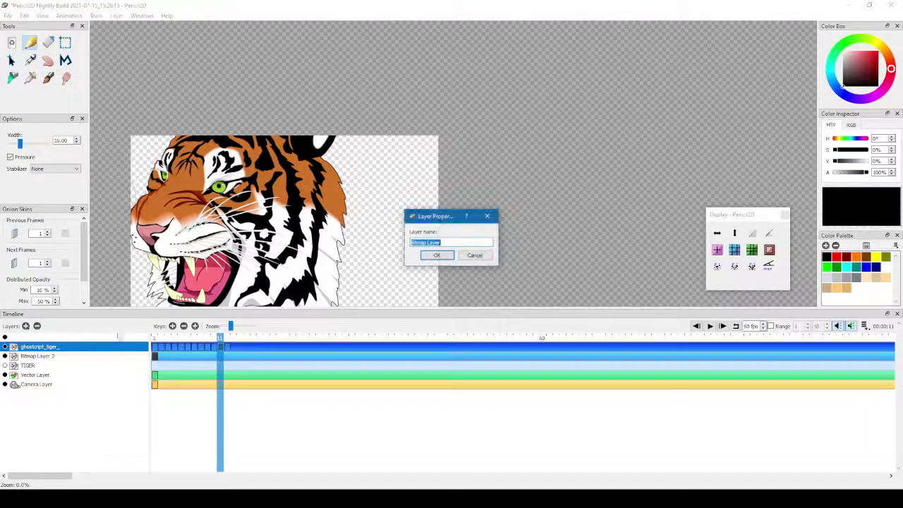
{"action": "left_click", "coordinate": [437, 256]}
{"action": "left_click", "coordinate": [836, 257]}
{"action": "mouse_move", "coordinate": [190, 185]}
{"action": "left_mouse_down"}
{"action": "mouse_move", "coordinate": [275, 212]}
{"action": "mouse_move", "coordinate": [304, 276]}
{"action": "mouse_move", "coordinate": [268, 177]}
{"action": "mouse_move", "coordinate": [186, 202]}
{"action": "left_mouse_up"}
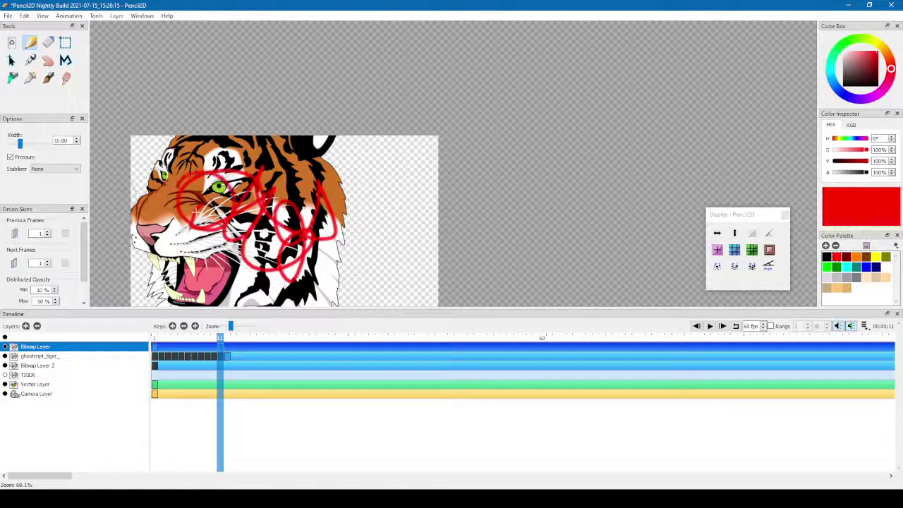
Scrub between frame 11 and the preceding frames to examine how the red scribble lines up with the imported tiger sequence.
{"action": "mouse_move", "coordinate": [220, 342]}
{"action": "left_mouse_down"}
{"action": "mouse_move", "coordinate": [178, 342]}
{"action": "mouse_move", "coordinate": [218, 346]}
{"action": "mouse_move", "coordinate": [211, 348]}
{"action": "mouse_move", "coordinate": [220, 355]}
{"action": "left_mouse_up"}
{"action": "key", "text": "Return"}
{"action": "scroll", "coordinate": [257, 270], "scroll_direction": "up", "scroll_amount": 1}
{"action": "left_click_drag", "start_coordinate": [257, 270], "coordinate": [352, 229]}
{"action": "scroll", "coordinate": [369, 223], "scroll_direction": "up", "scroll_amount": 1}
{"action": "scroll", "coordinate": [369, 224], "scroll_direction": "down", "scroll_amount": 1}
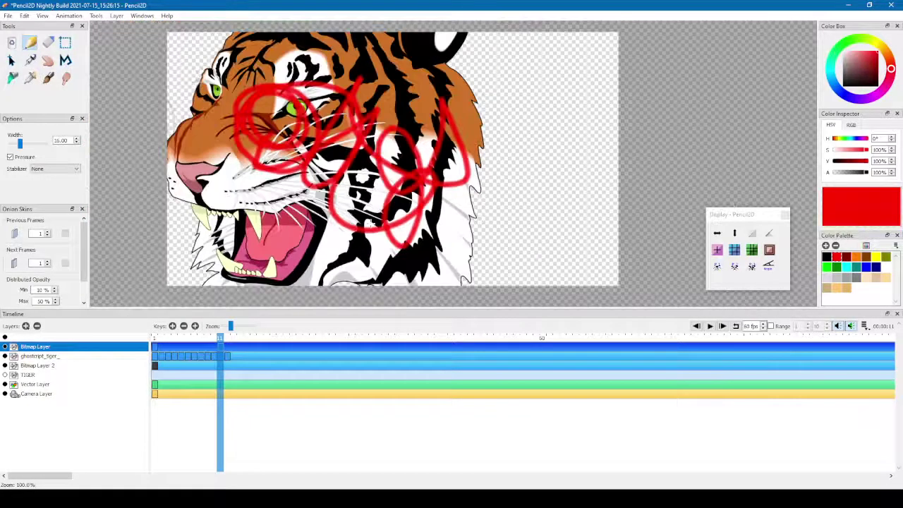
{"action": "left_click_drag", "start_coordinate": [220, 338], "coordinate": [174, 340]}
{"action": "left_click", "coordinate": [220, 348]}
{"action": "key", "text": "Return"}
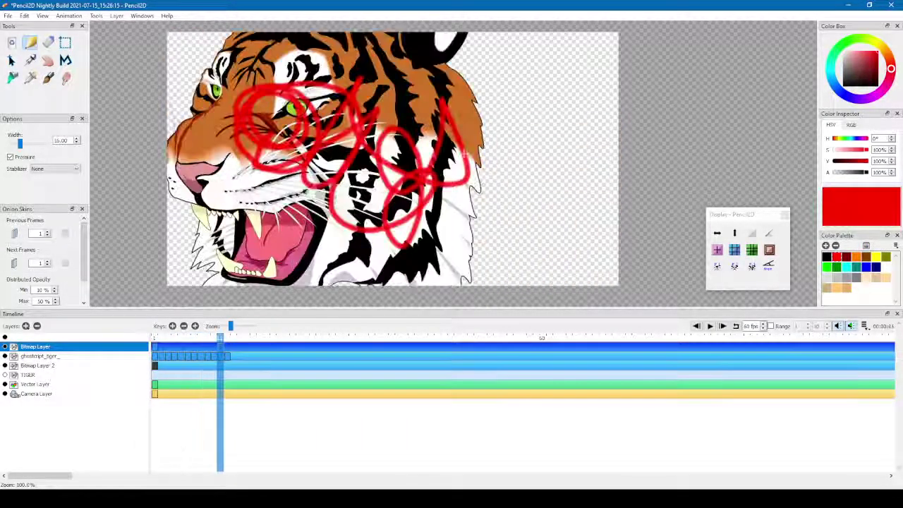
{"action": "mouse_move", "coordinate": [221, 339]}
{"action": "left_mouse_down"}
{"action": "mouse_move", "coordinate": [163, 341]}
{"action": "mouse_move", "coordinate": [220, 360]}
{"action": "mouse_move", "coordinate": [165, 340]}
{"action": "mouse_move", "coordinate": [213, 340]}
{"action": "left_mouse_up"}
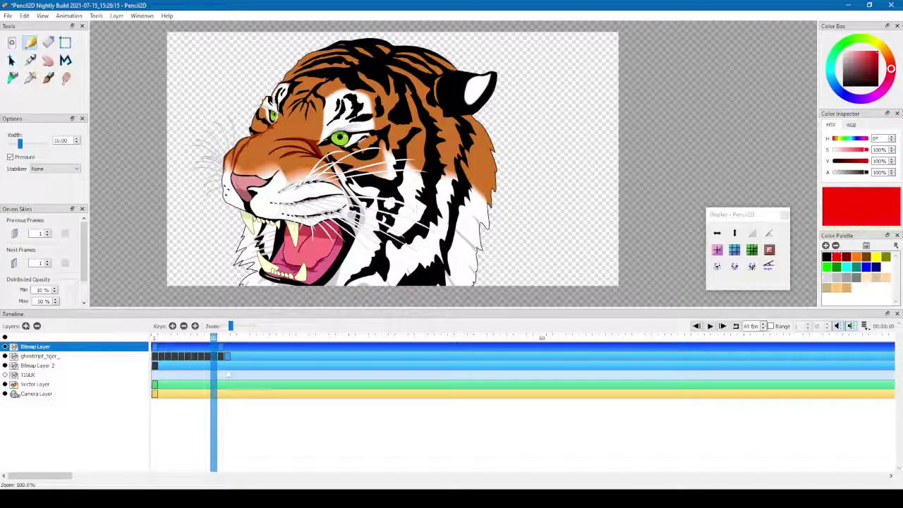
{"action": "left_click", "coordinate": [219, 340]}
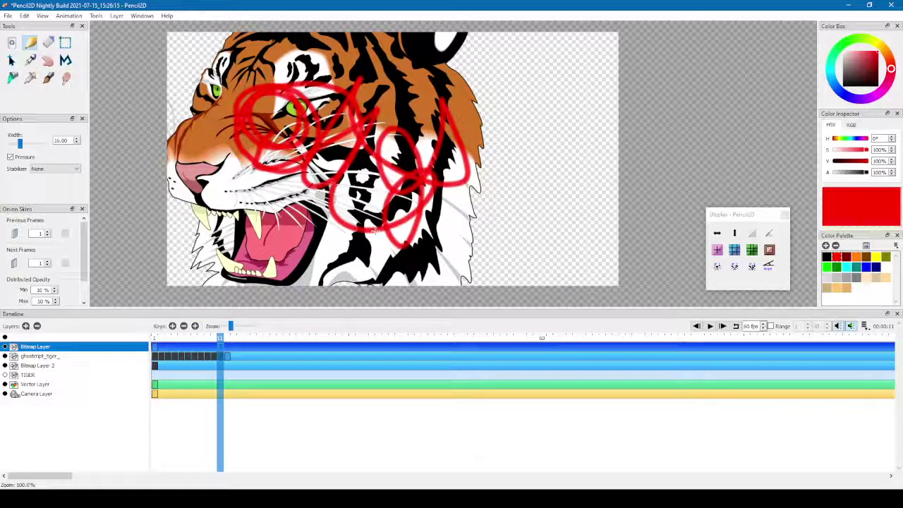
{"action": "mouse_move", "coordinate": [217, 338]}
{"action": "left_mouse_down"}
{"action": "mouse_move", "coordinate": [148, 340]}
{"action": "mouse_move", "coordinate": [220, 340]}
{"action": "left_mouse_up"}
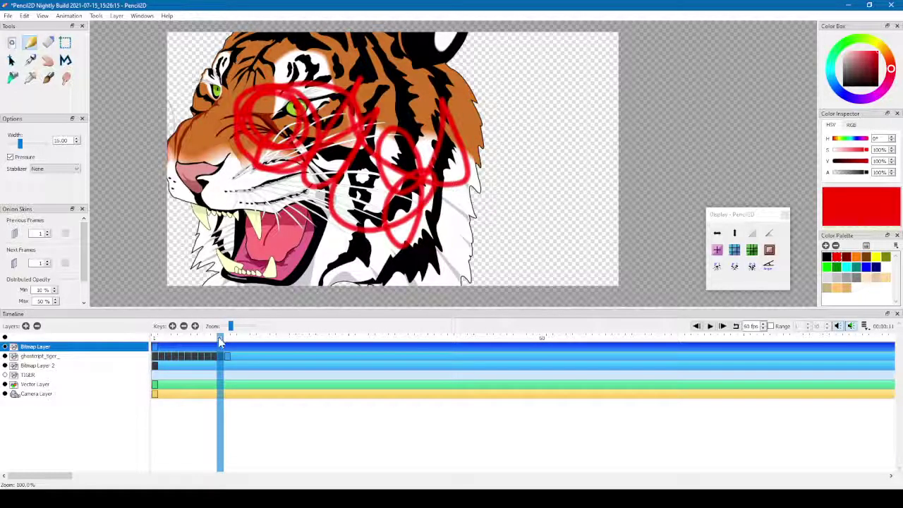
Switch to the Eraser tool on the red scribble's bitmap layer.
{"action": "key", "text": "e"}
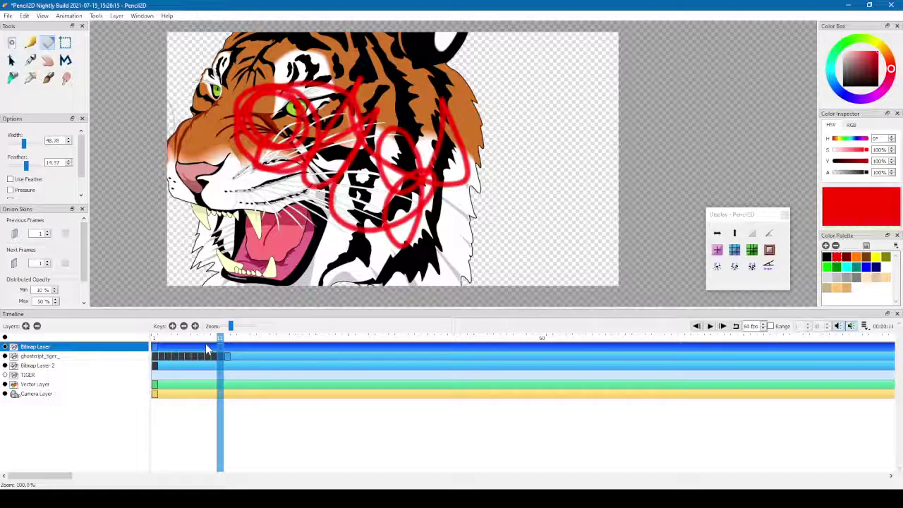